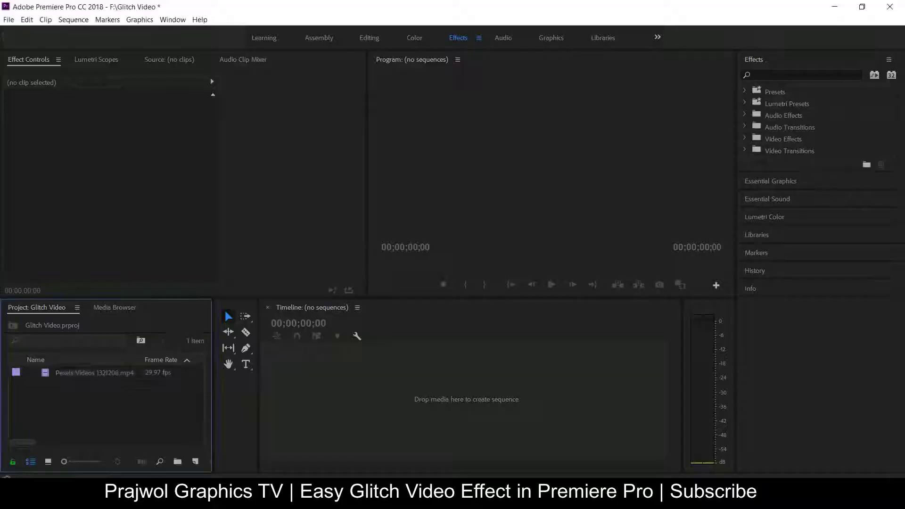
# Create a new sequence from the beach clip Pexels Videos 1321208.mp4.
pyautogui.click(87, 373)
pyautogui.moveTo(375, 398); pyautogui.dragTo(375, 399)
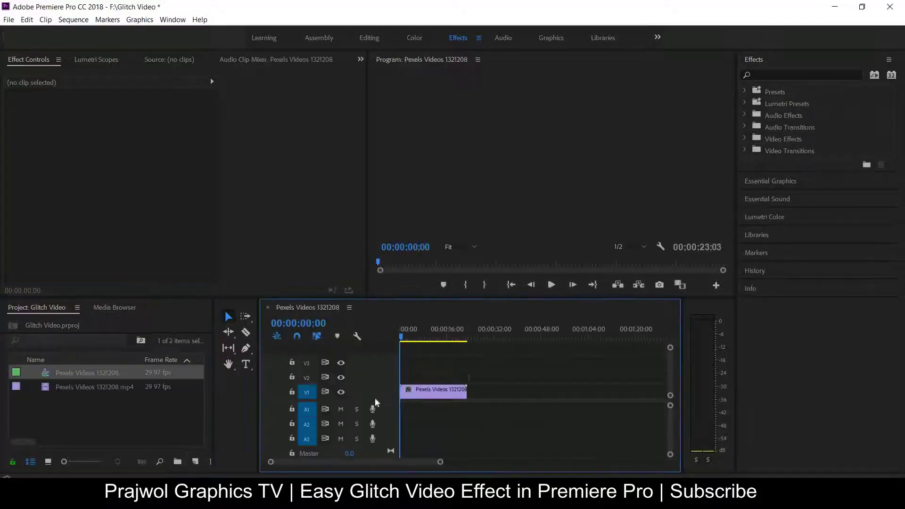
pyautogui.click(441, 388)
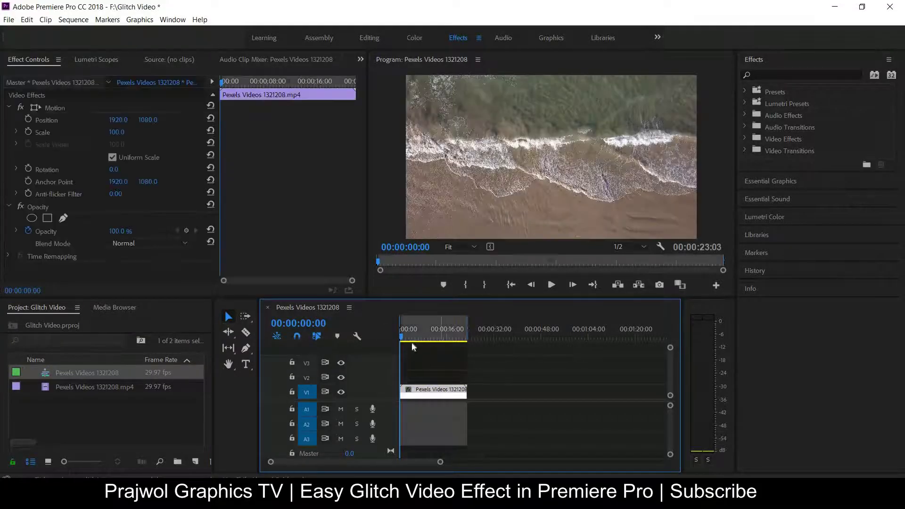
# Zoom the timeline in around 10:00 and park the playhead at 09:28.
pyautogui.click(429, 337)
pyautogui.press('=')
pyautogui.press('=')
pyautogui.press('=')
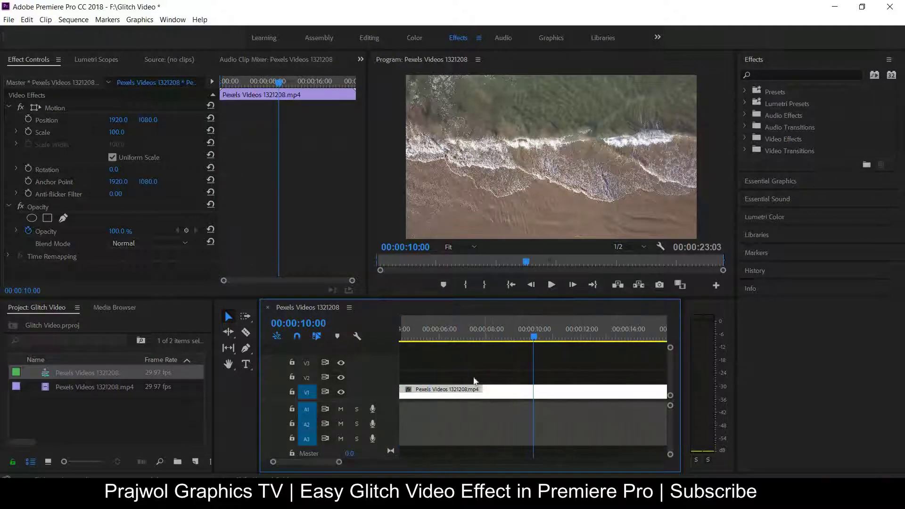
pyautogui.moveTo(532, 339); pyautogui.dragTo(531, 350)
# Cut the V1 beach clip at 09:28 with the Razor tool and enlarge the V1 track.
pyautogui.press('c')
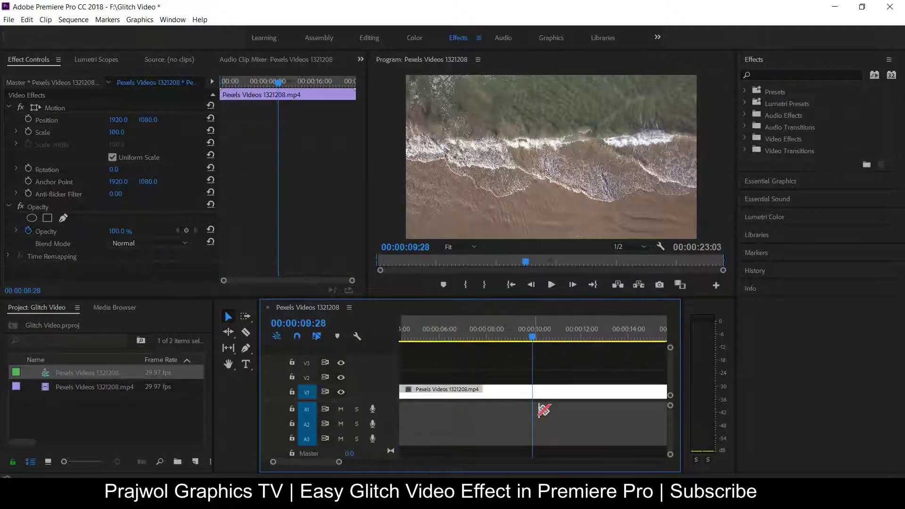
pyautogui.click(533, 391)
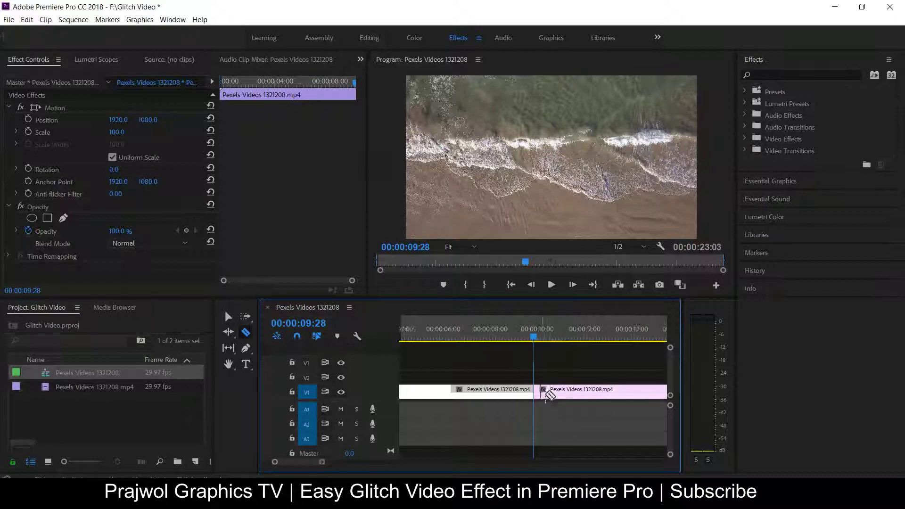
pyautogui.press('=')
pyautogui.press('=')
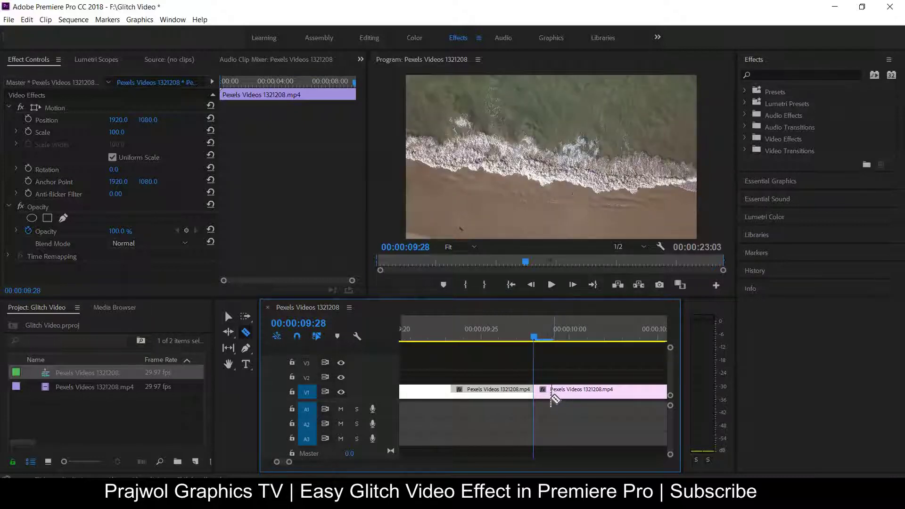
pyautogui.moveTo(390, 384); pyautogui.dragTo(390, 373)
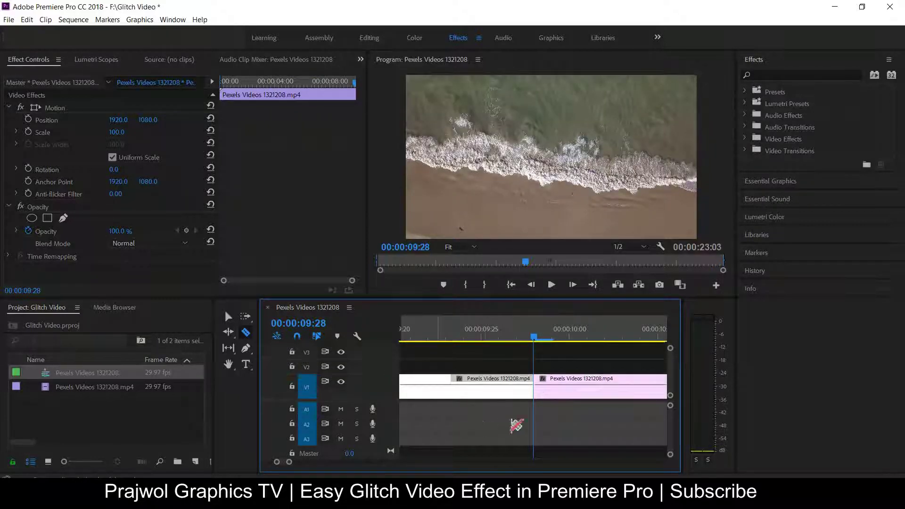
pyautogui.moveTo(289, 461)
pyautogui.mouseDown()
pyautogui.moveTo(369, 468)
pyautogui.moveTo(342, 473)
pyautogui.mouseUp()
# Cut the clip frame by frame at 09:29, 10:00, 10:01, 10:02 and 10:03.
pyautogui.press('Right')
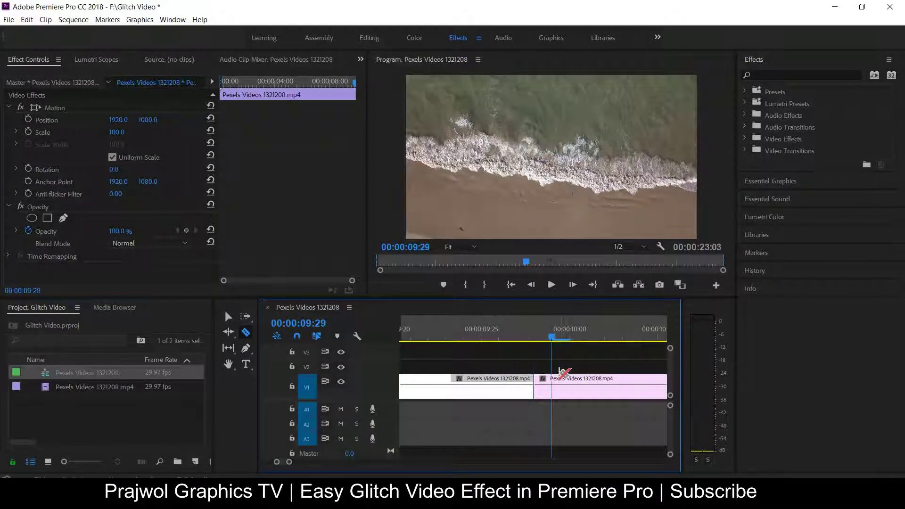
pyautogui.click(551, 387)
pyautogui.press('Right')
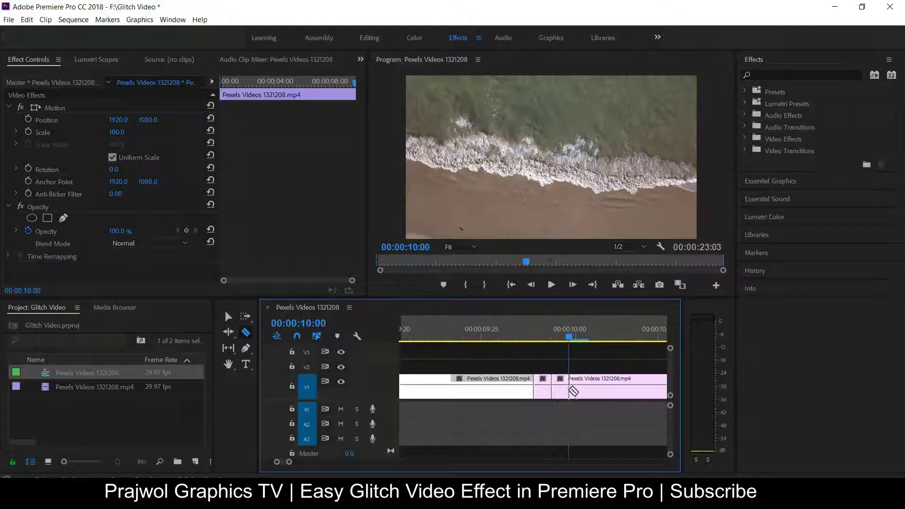
pyautogui.click(568, 388)
pyautogui.press('Right')
pyautogui.click(588, 381)
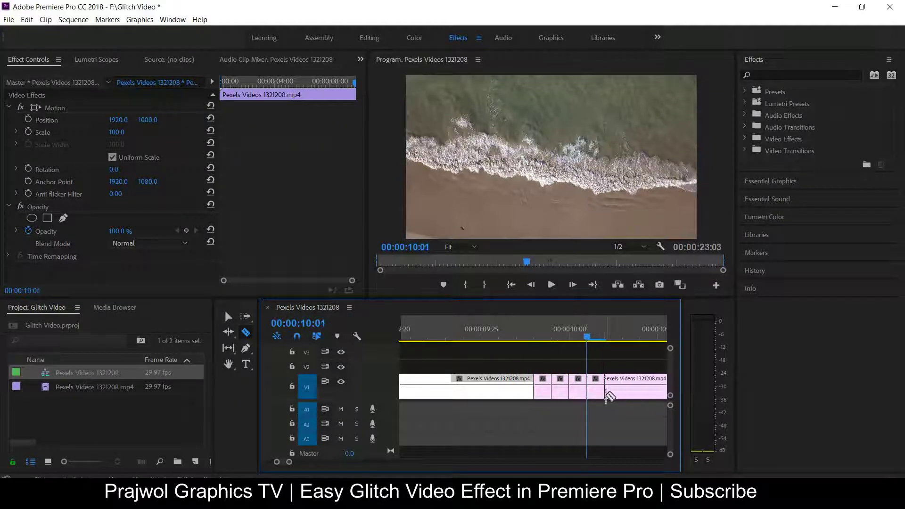
pyautogui.press('Right')
pyautogui.click(605, 391)
pyautogui.press('Right')
pyautogui.click(622, 396)
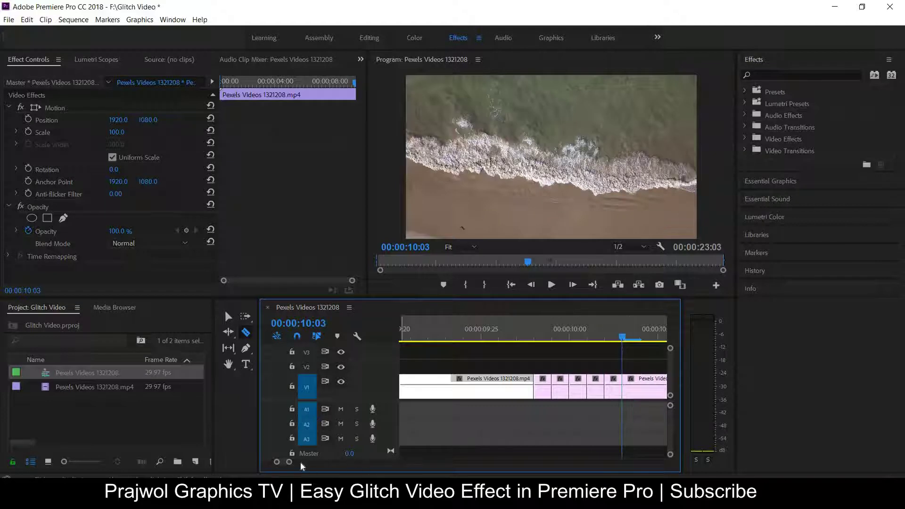
# Add one-frame cuts at 10:04 and 10:05.
pyautogui.moveTo(284, 461); pyautogui.dragTo(286, 466)
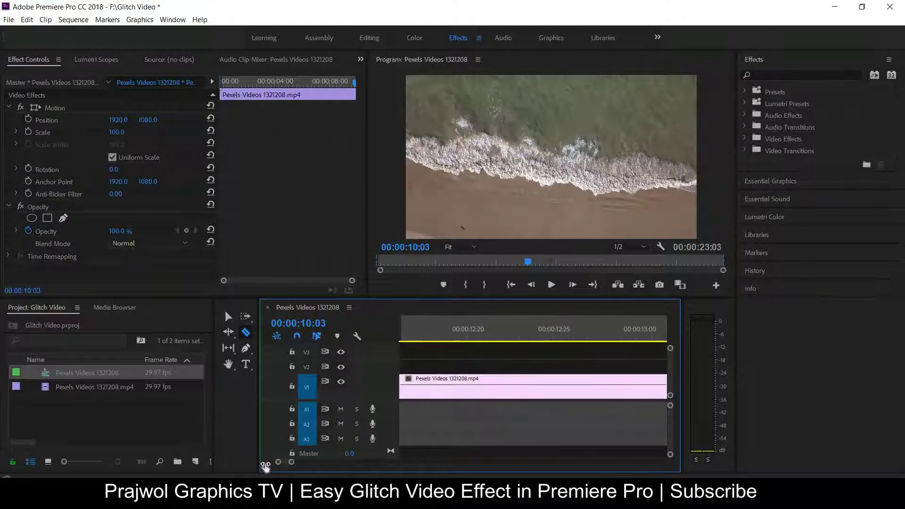
pyautogui.press('-')
pyautogui.press('-')
pyautogui.press('-')
pyautogui.press('=')
pyautogui.press('=')
pyautogui.press('=')
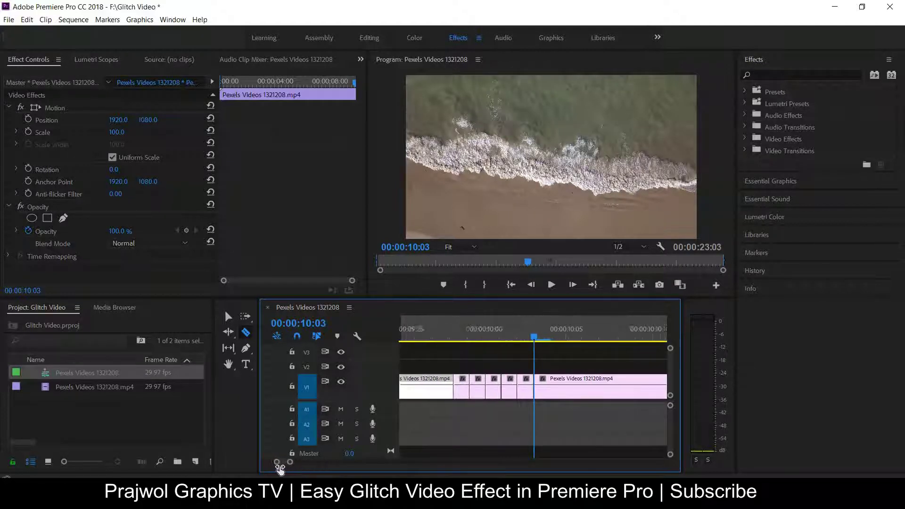
pyautogui.press('Right')
pyautogui.click(556, 379)
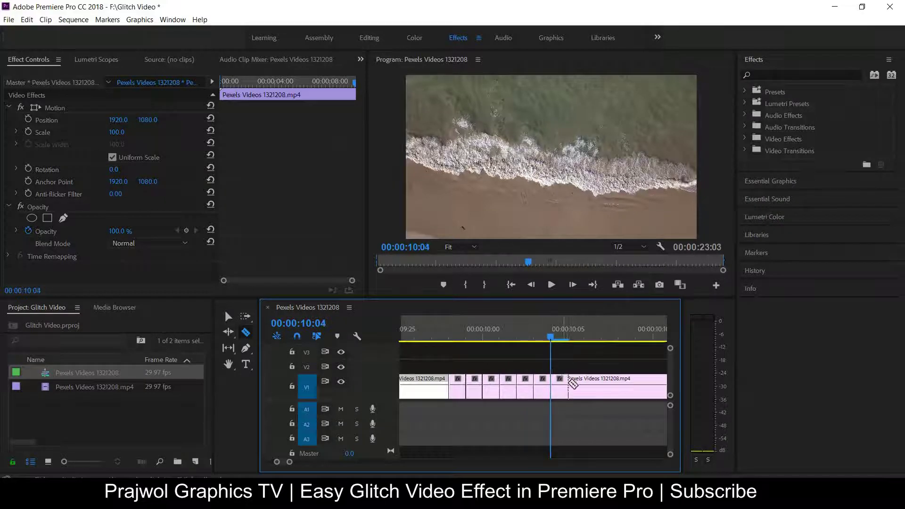
pyautogui.press('Right')
pyautogui.click(568, 379)
# Cut at 10:06 and 10:07, then return to the Selection tool at 09:29.
pyautogui.moveTo(570, 340); pyautogui.dragTo(482, 337)
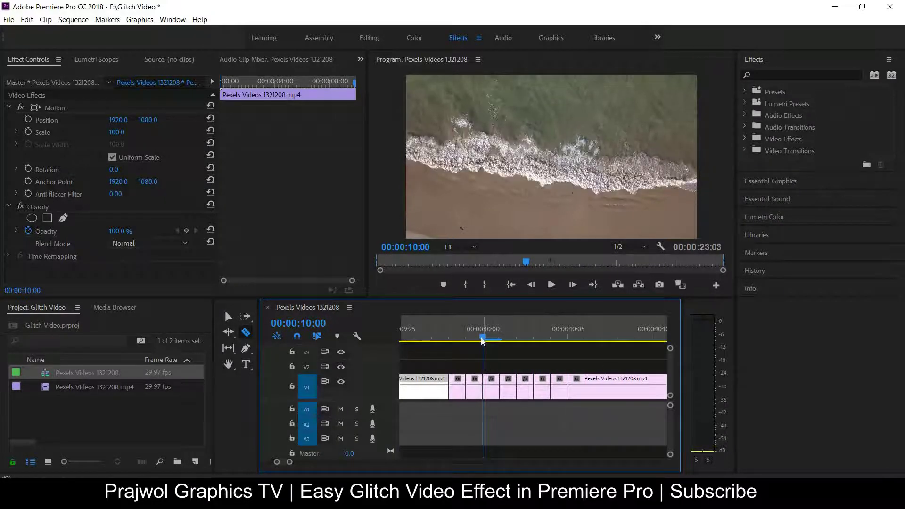
pyautogui.moveTo(482, 337); pyautogui.dragTo(568, 339)
pyautogui.press('Right')
pyautogui.click(585, 379)
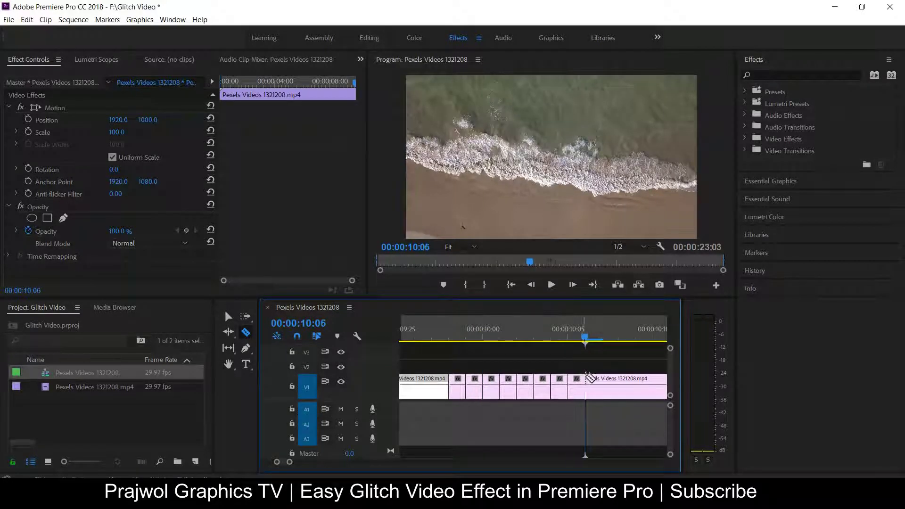
pyautogui.press('Right')
pyautogui.click(602, 379)
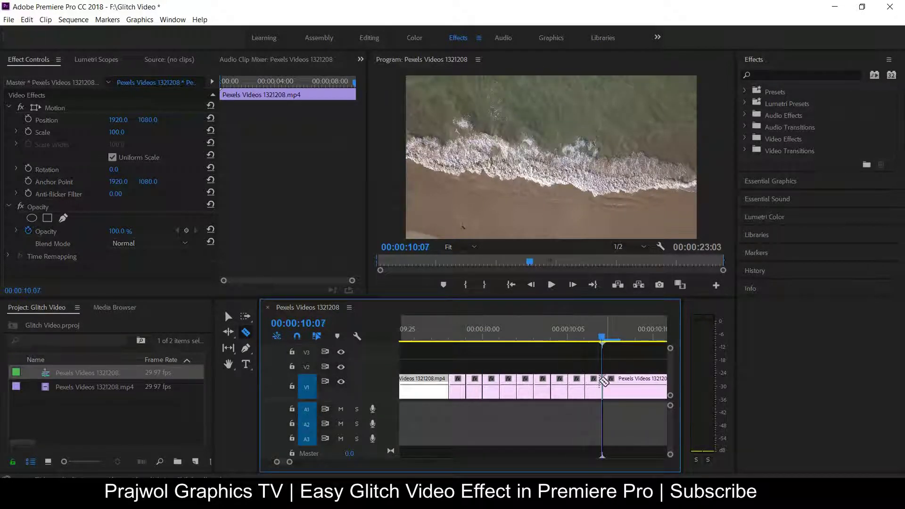
pyautogui.press('v')
pyautogui.moveTo(487, 338); pyautogui.dragTo(465, 338)
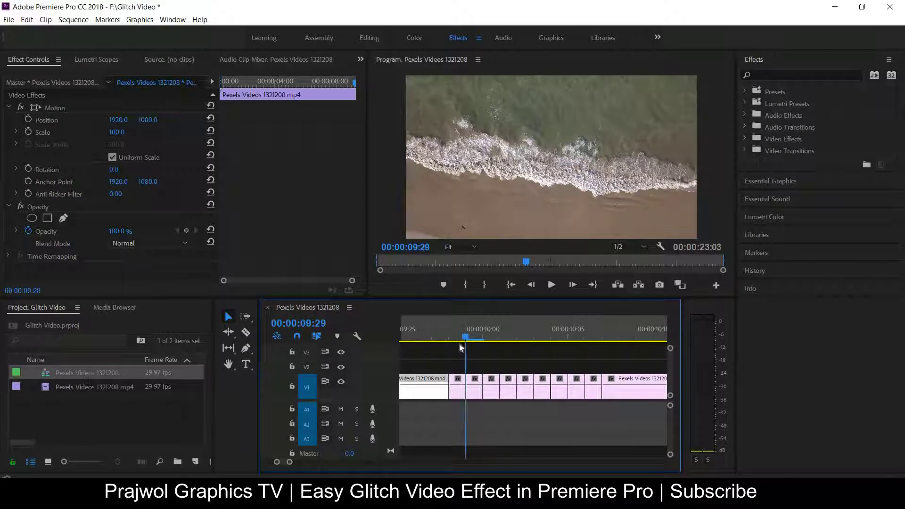
# Delete the alternate one-frame pieces starting at 09:29, leaving gaps on V1.
pyautogui.click(457, 383)
pyautogui.press('Delete')
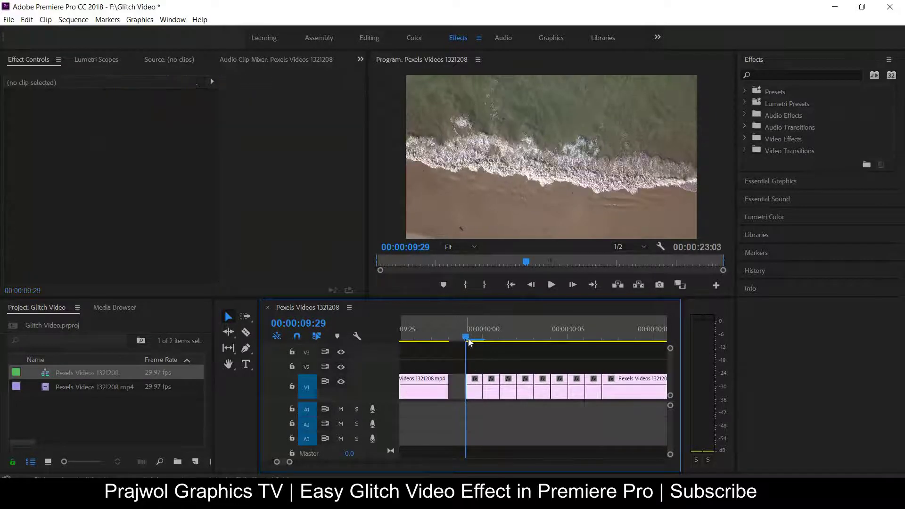
pyautogui.press('Right')
pyautogui.click(491, 386)
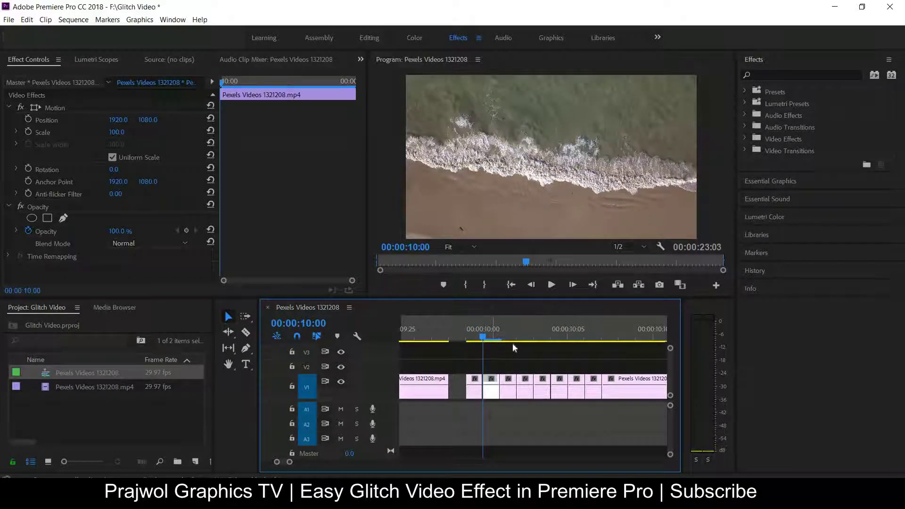
pyautogui.press('Delete')
pyautogui.press('Right')
pyautogui.press('Right')
pyautogui.press('Delete')
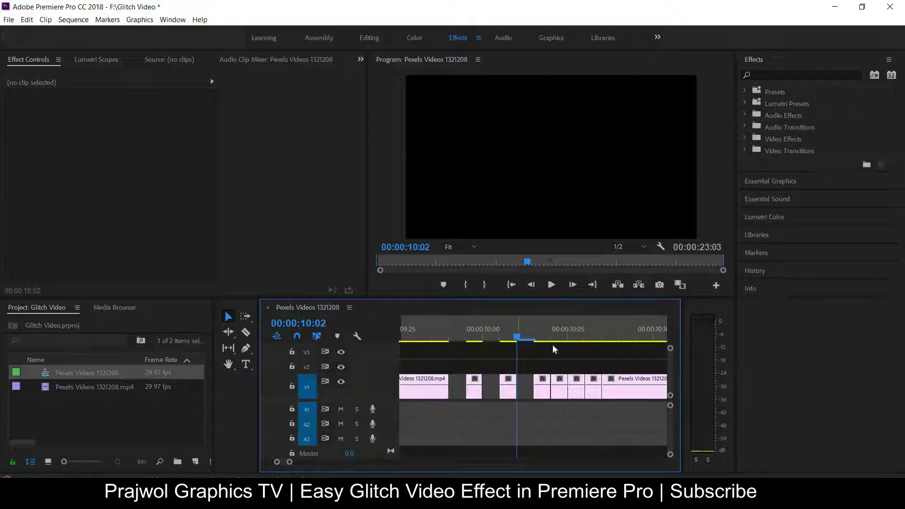
# Delete the remaining alternate pieces up to about 10:06, then select the first remaining piece at 09:29.
pyautogui.press('Right')
pyautogui.press('Right')
pyautogui.click(560, 388)
pyautogui.press('Delete')
pyautogui.press('Right')
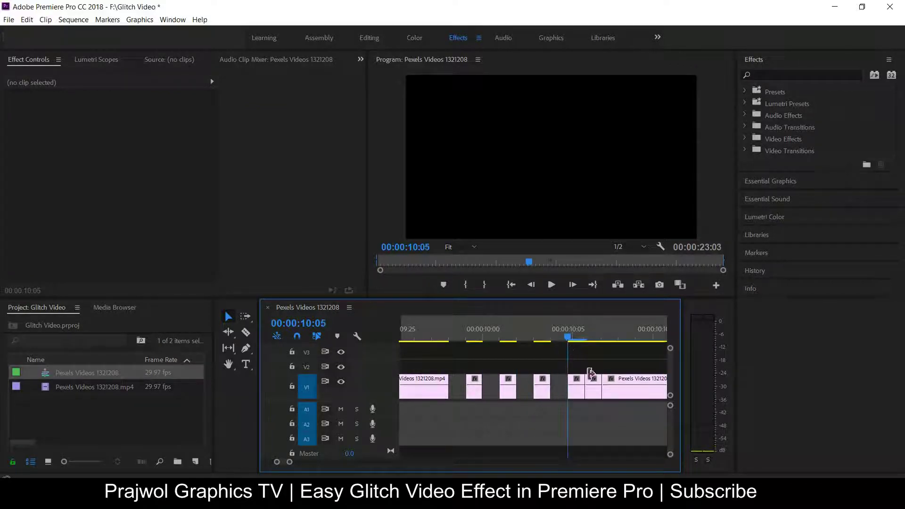
pyautogui.click(577, 386)
pyautogui.press('Right')
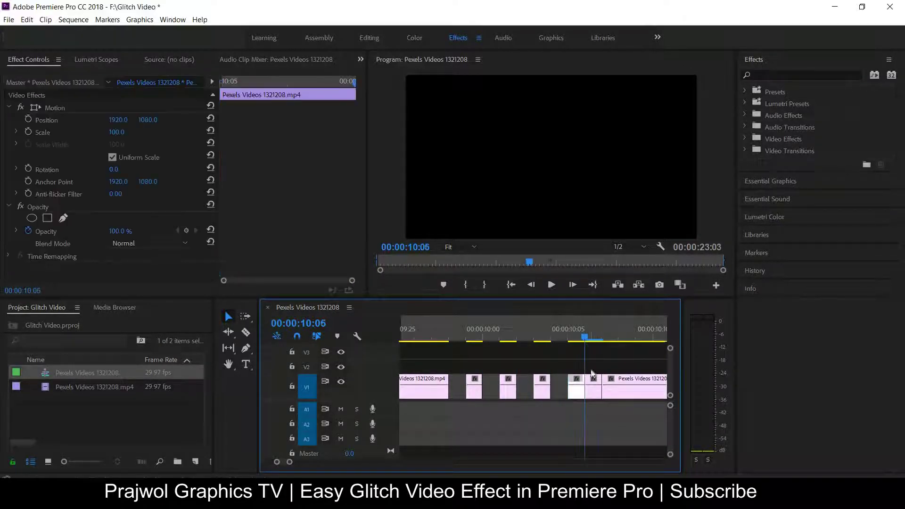
pyautogui.click(595, 384)
pyautogui.press('Delete')
pyautogui.moveTo(430, 330); pyautogui.dragTo(465, 330)
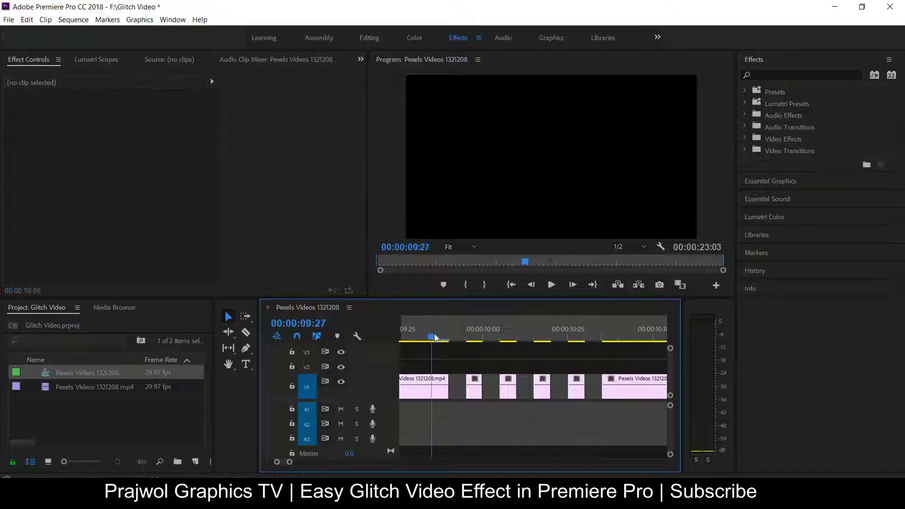
pyautogui.click(476, 391)
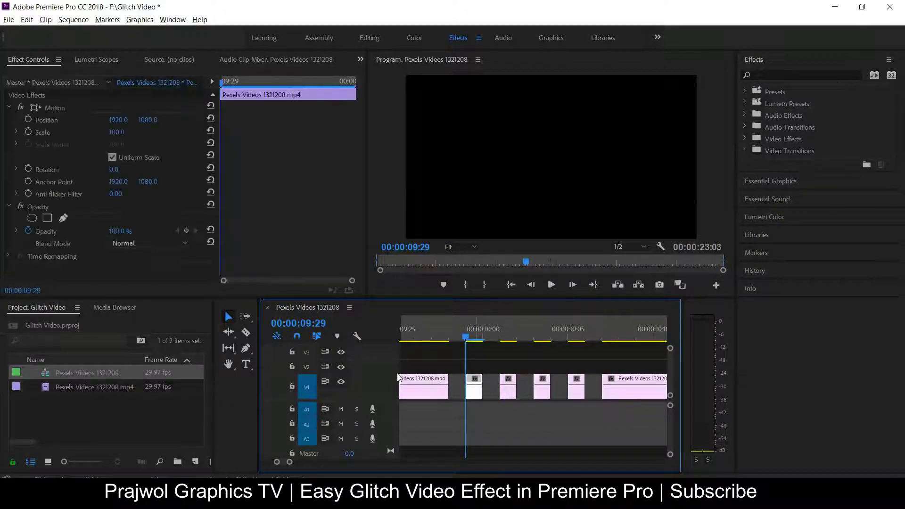
# Shift the fourth V2 glitch piece at 10:05 sideways and lower its opacity.
pyautogui.doubleClick(384, 361)
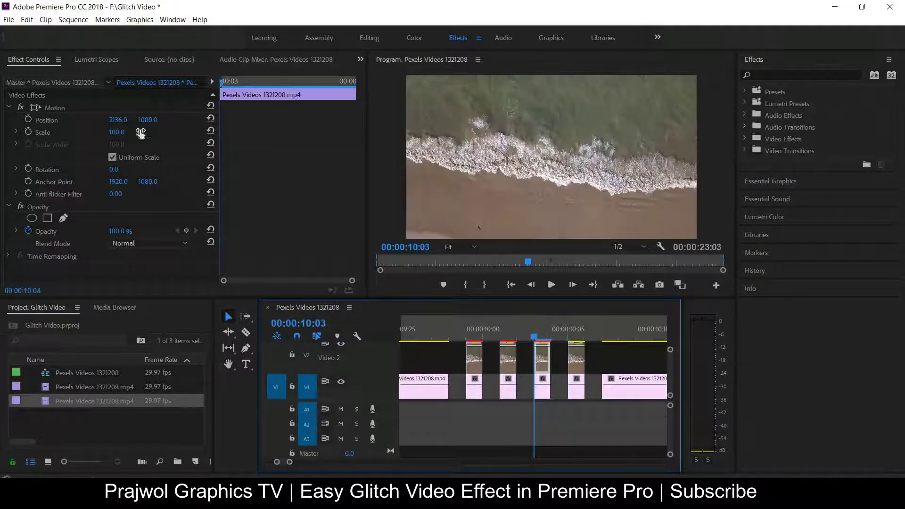
pyautogui.moveTo(141, 133); pyautogui.dragTo(143, 134)
pyautogui.moveTo(534, 337); pyautogui.dragTo(568, 337)
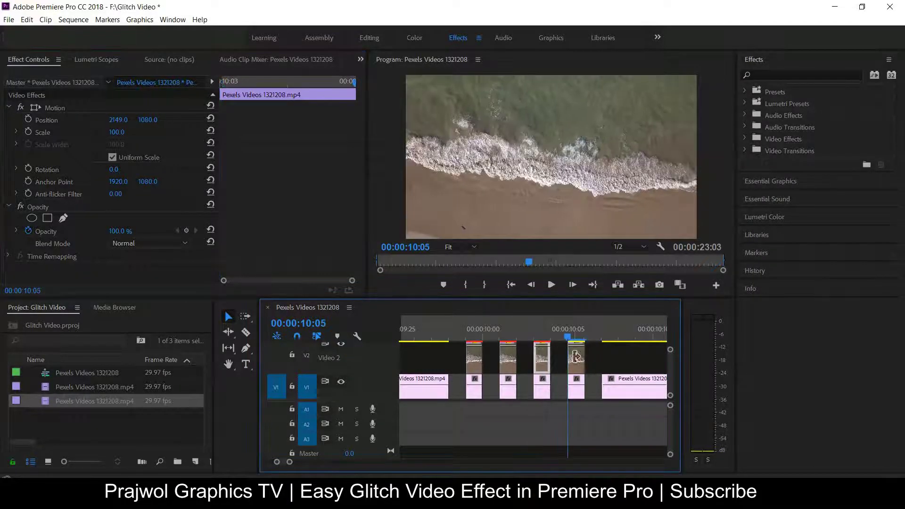
pyautogui.click(575, 358)
pyautogui.moveTo(118, 120)
pyautogui.mouseDown()
pyautogui.moveTo(94, 120)
pyautogui.moveTo(116, 120)
pyautogui.mouseUp()
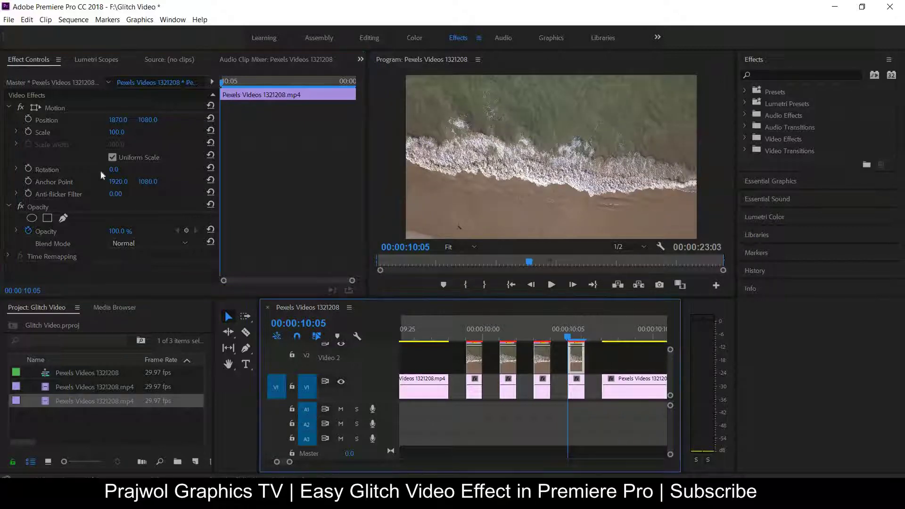
pyautogui.moveTo(120, 231); pyautogui.dragTo(102, 231)
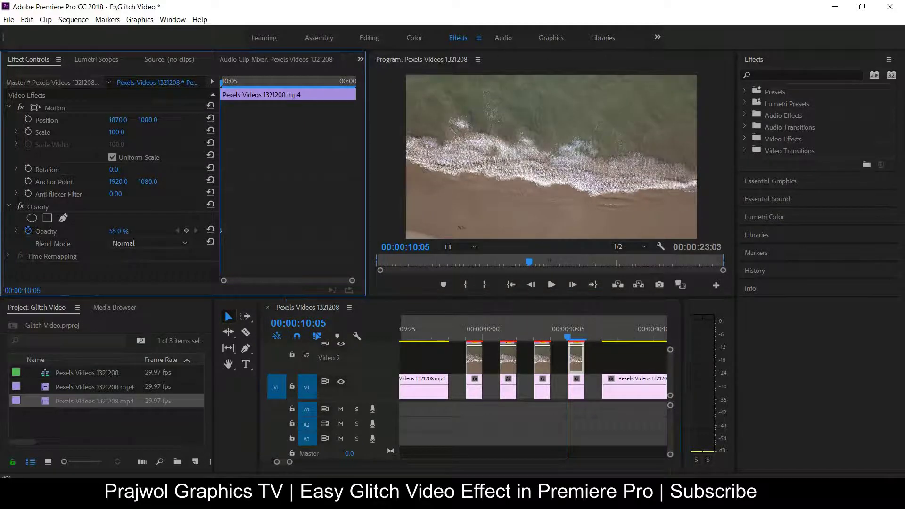
# Lower the third V2 piece to 52%, the second to about 50%, and the first to 59% opacity.
pyautogui.click(534, 329)
pyautogui.click(542, 361)
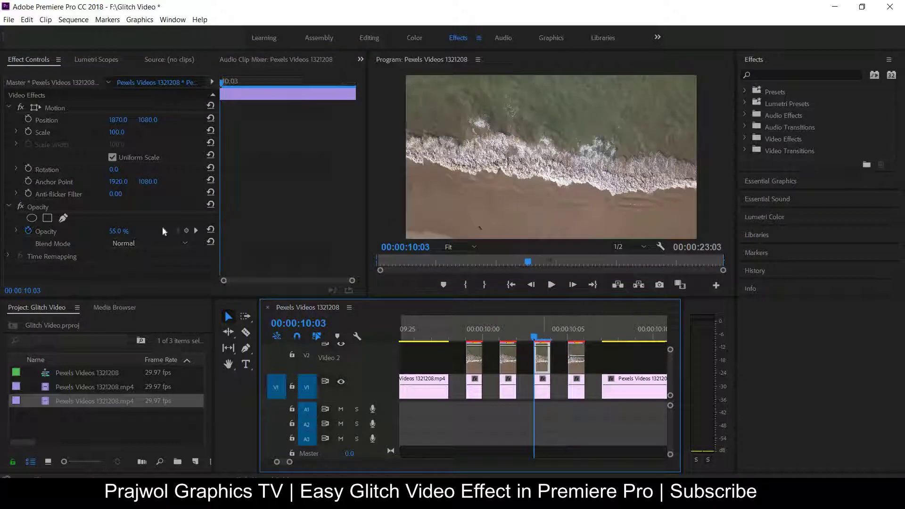
pyautogui.moveTo(117, 231); pyautogui.dragTo(113, 231)
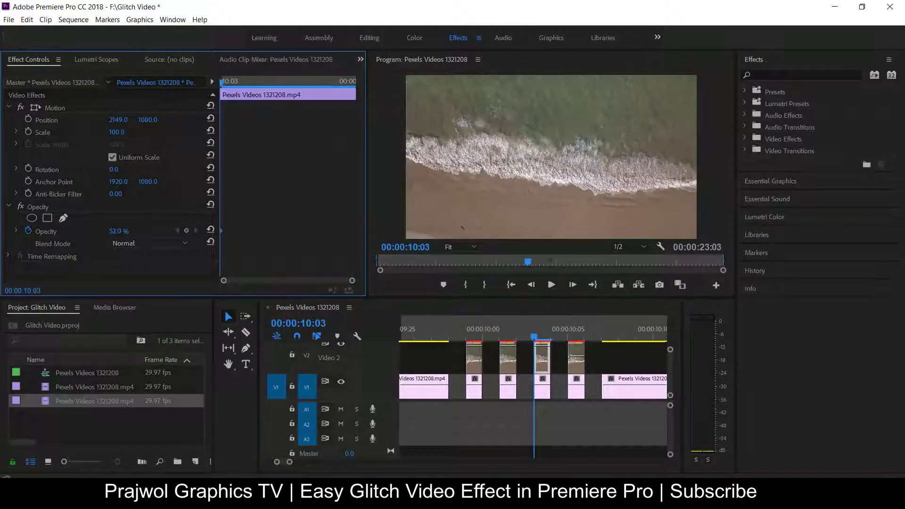
pyautogui.click(510, 358)
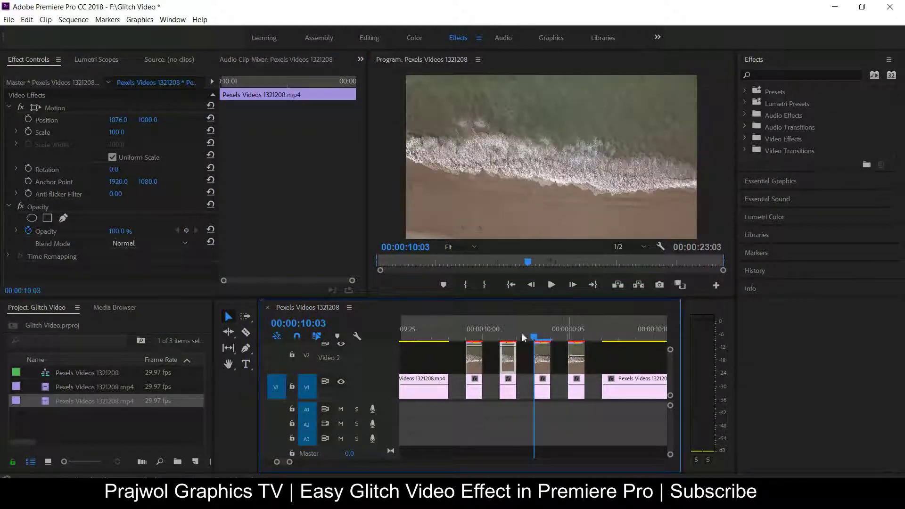
pyautogui.press('Left')
pyautogui.press('Left')
pyautogui.moveTo(118, 231); pyautogui.dragTo(96, 231)
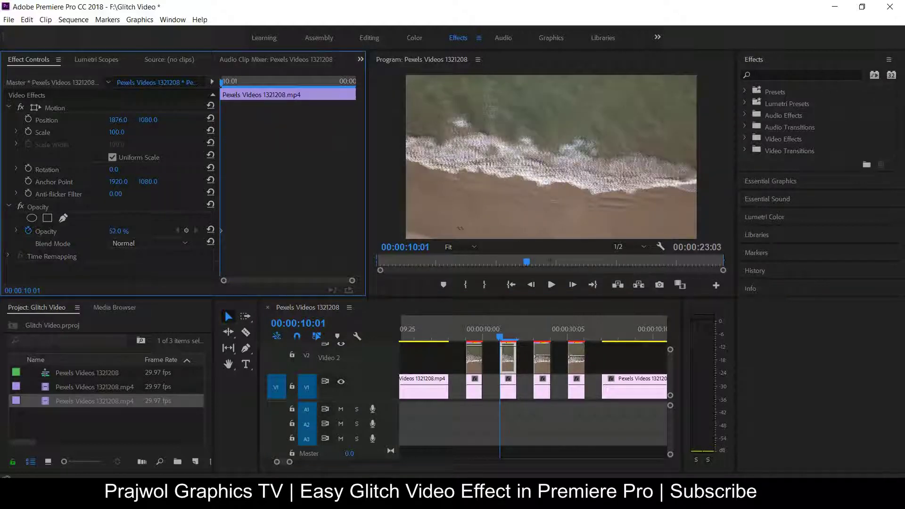
pyautogui.click(473, 351)
pyautogui.press('Left')
pyautogui.press('Left')
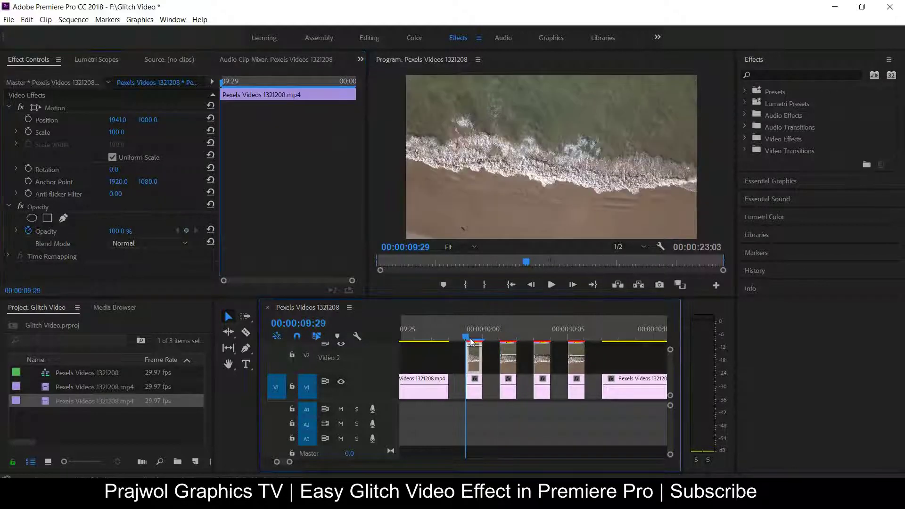
pyautogui.moveTo(116, 231); pyautogui.dragTo(96, 231)
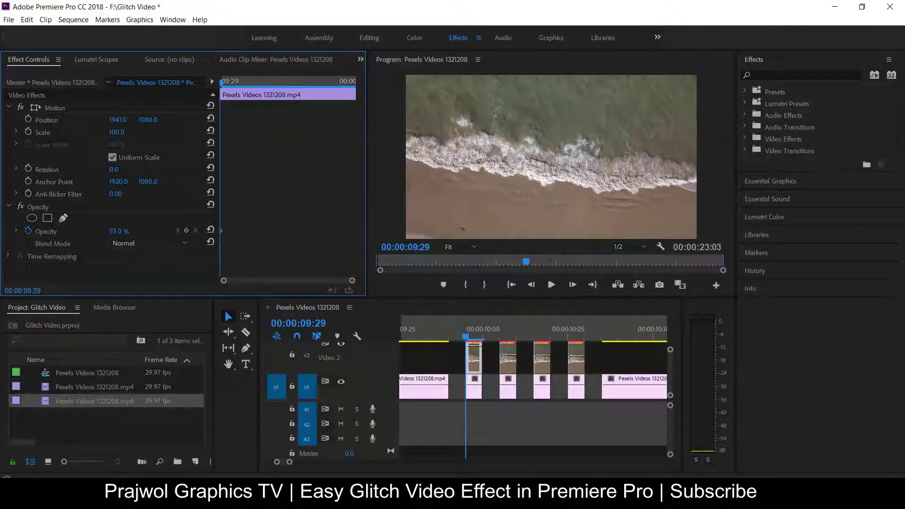
pyautogui.moveTo(466, 337); pyautogui.dragTo(572, 347)
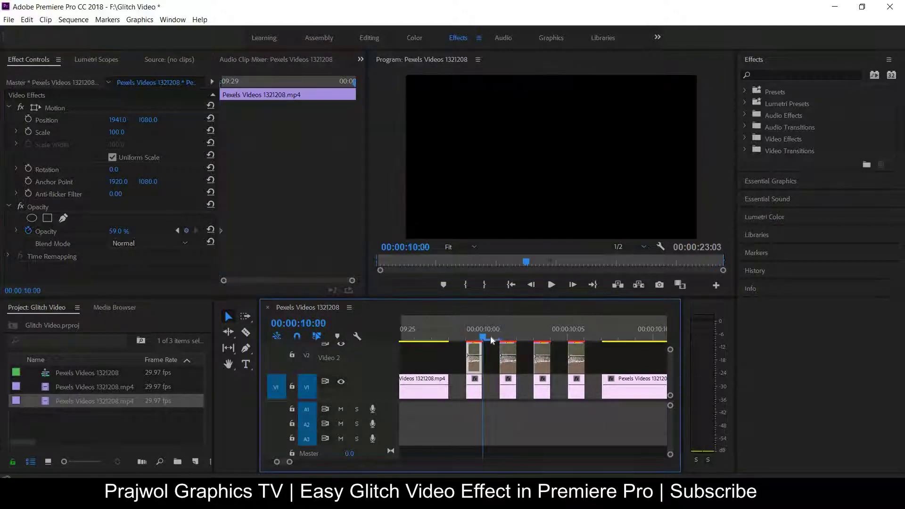
# Grade the fourth V2 piece in Lumetri: exposure 1.1, boosted highlights, adjusted blacks, cooler temperature.
pyautogui.click(571, 347)
pyautogui.click(768, 216)
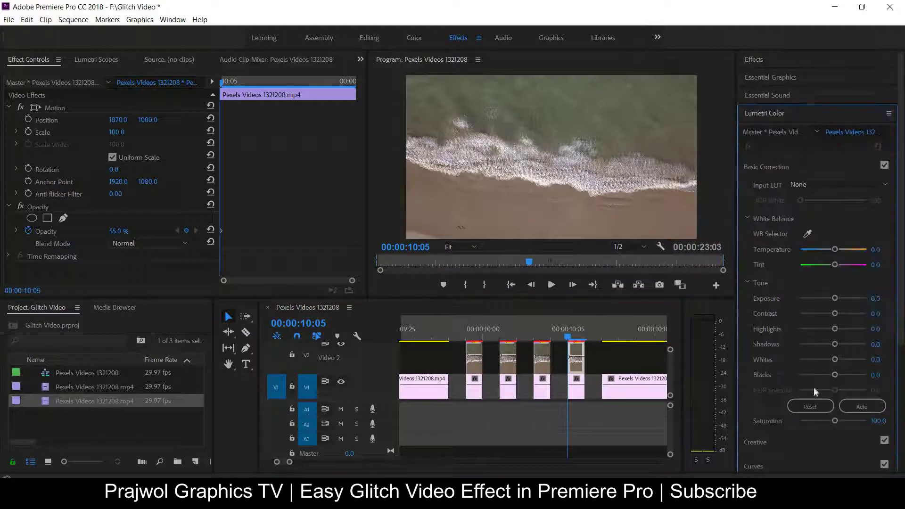
pyautogui.moveTo(834, 298); pyautogui.dragTo(841, 298)
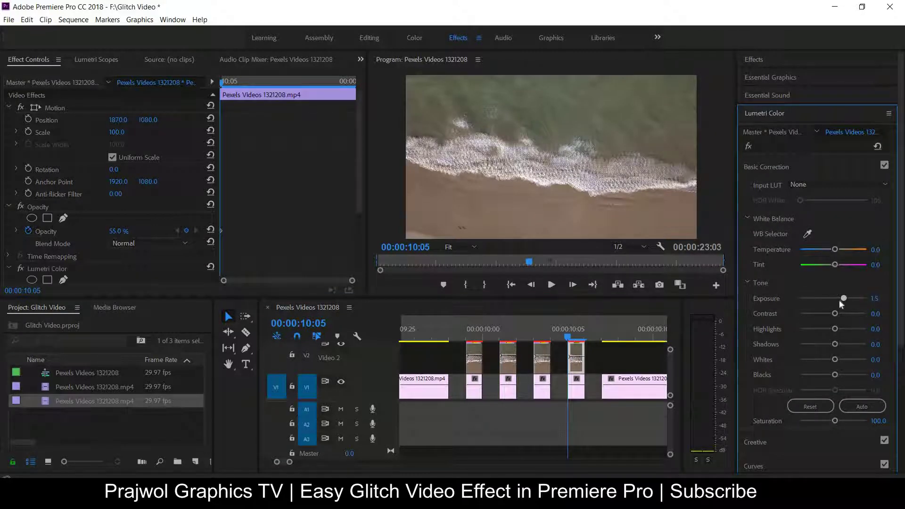
pyautogui.click(841, 301)
pyautogui.moveTo(835, 332); pyautogui.dragTo(840, 330)
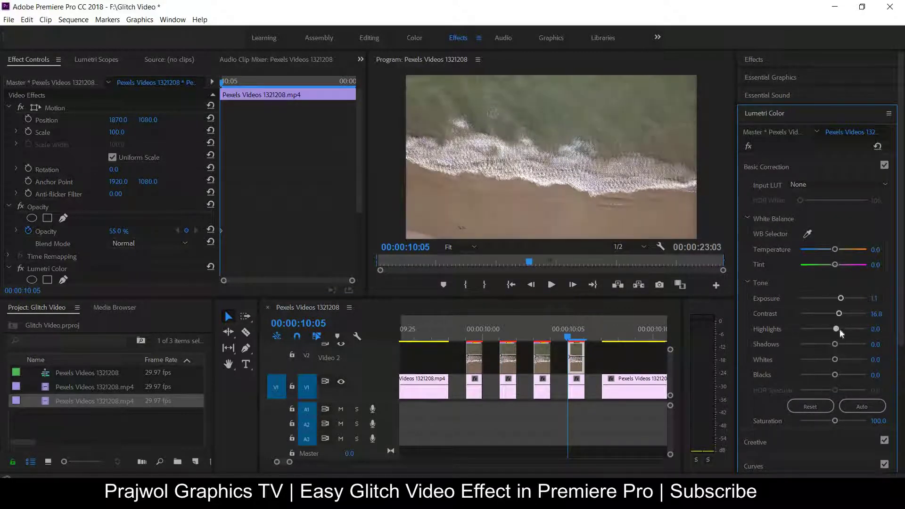
pyautogui.moveTo(835, 375); pyautogui.dragTo(826, 375)
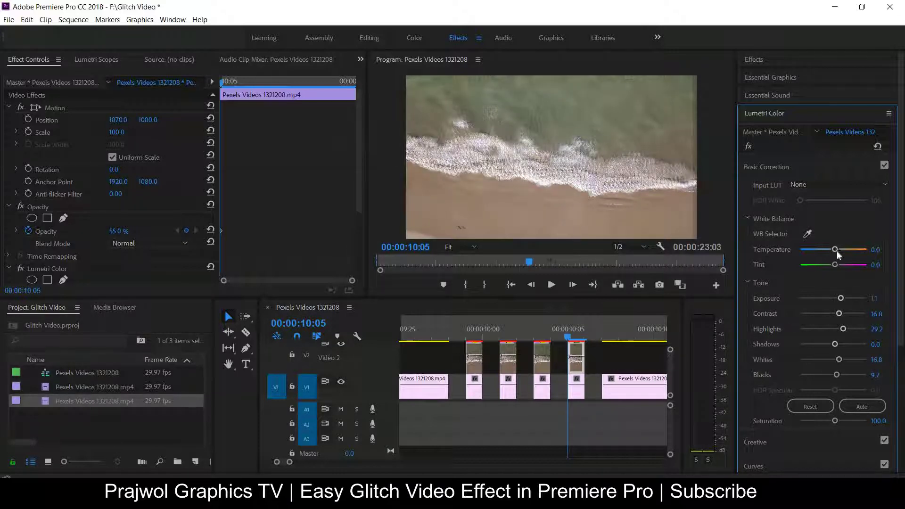
pyautogui.moveTo(834, 249)
pyautogui.mouseDown()
pyautogui.moveTo(822, 250)
pyautogui.moveTo(841, 269)
pyautogui.mouseUp()
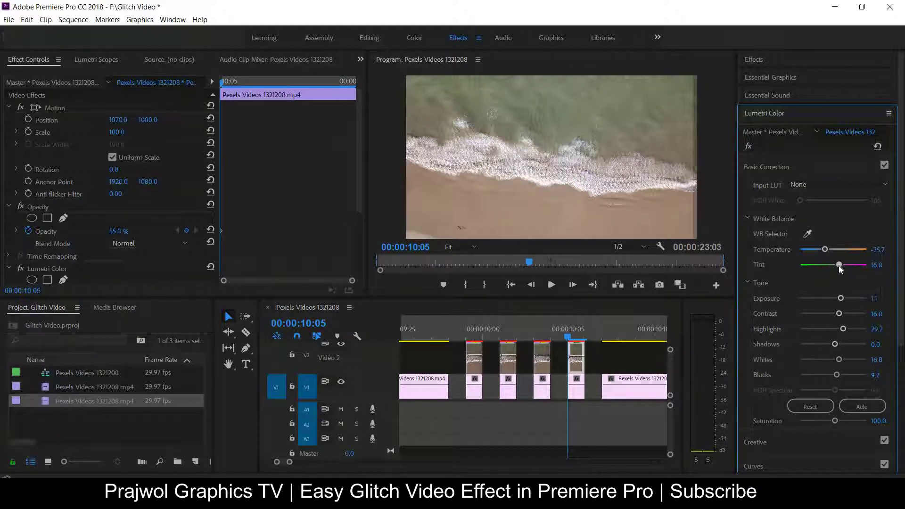
pyautogui.click(571, 340)
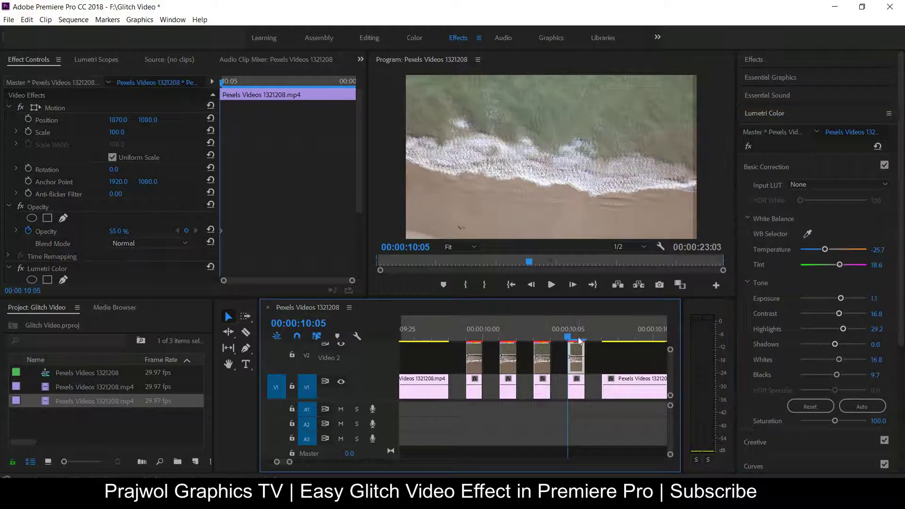
pyautogui.moveTo(578, 340); pyautogui.dragTo(541, 347)
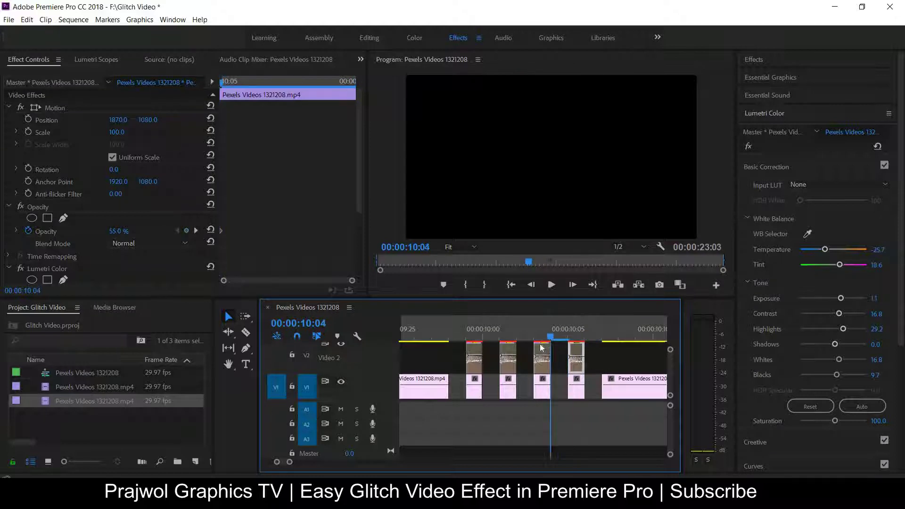
# Grade the third V2 piece: warmer temperature, more exposure and contrast, adjusted highlights, whites, shadows -11.5.
pyautogui.click(542, 359)
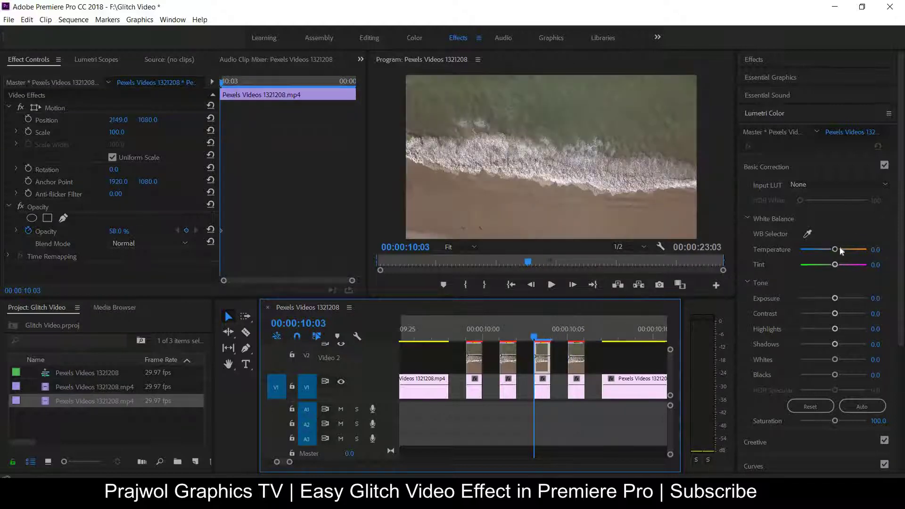
pyautogui.click(844, 249)
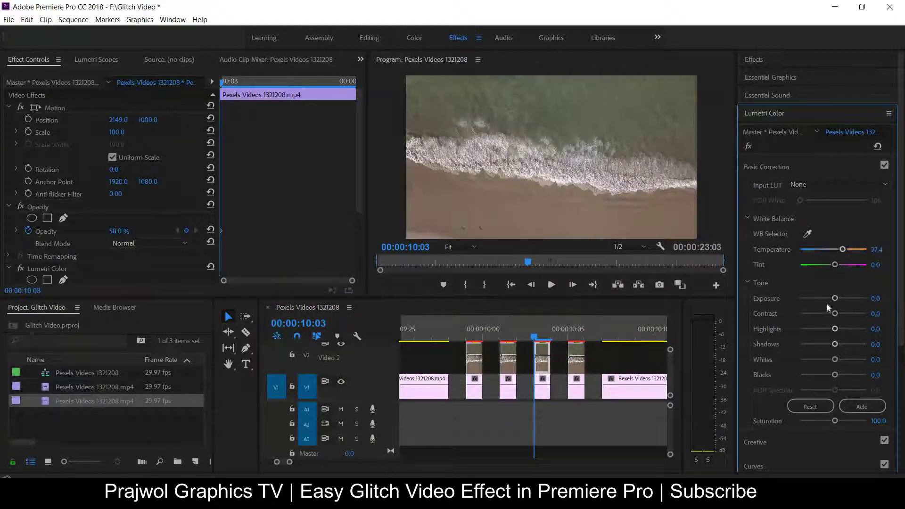
pyautogui.click(843, 298)
pyautogui.click(838, 314)
pyautogui.click(836, 328)
pyautogui.click(837, 344)
pyautogui.click(833, 359)
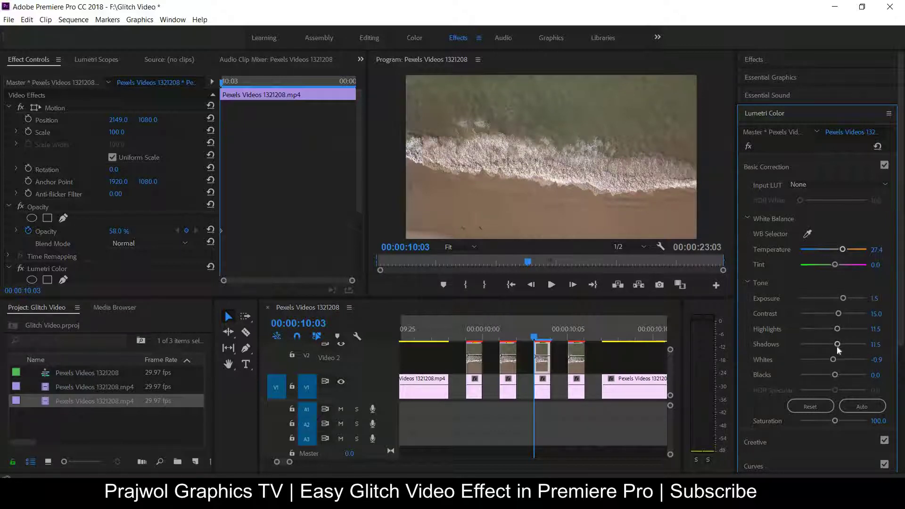
pyautogui.moveTo(830, 345); pyautogui.dragTo(829, 345)
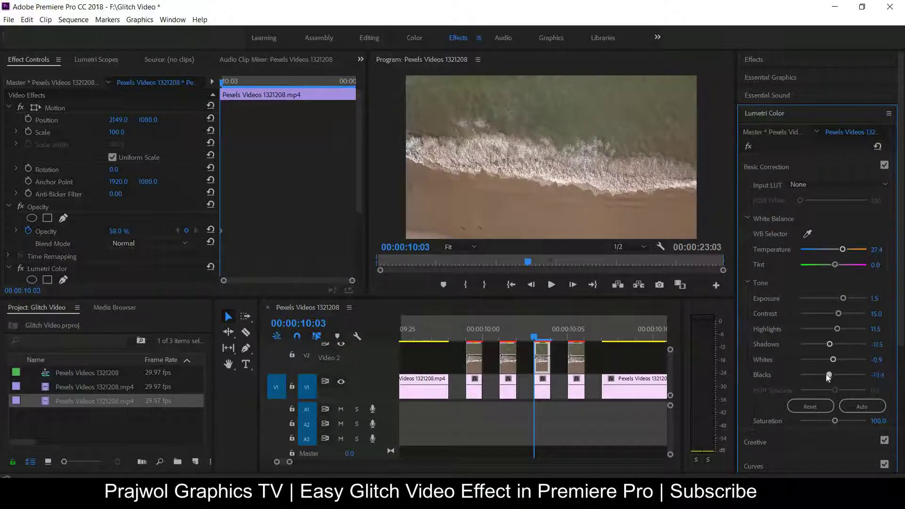
# Grade the second V2 piece with tint -4.4, raised exposure and contrast, brighter whites, deeper blacks.
pyautogui.click(510, 347)
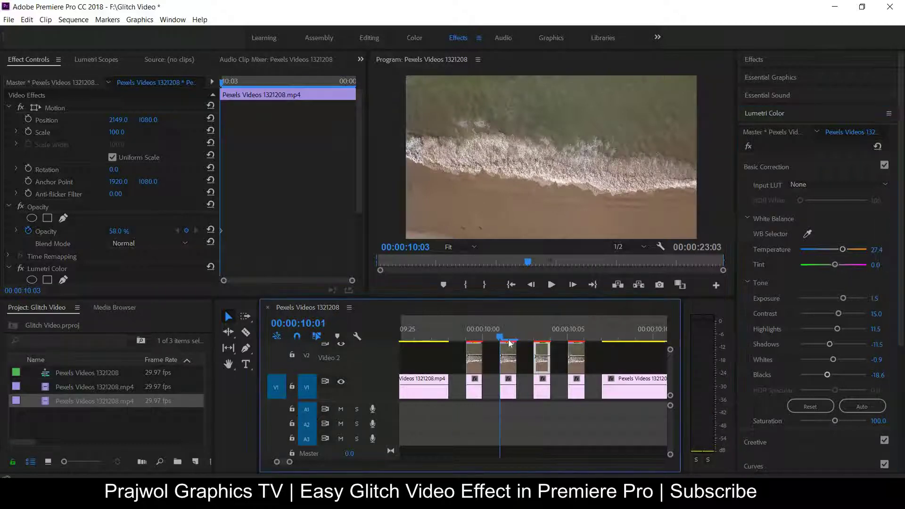
pyautogui.press('Left')
pyautogui.click(510, 348)
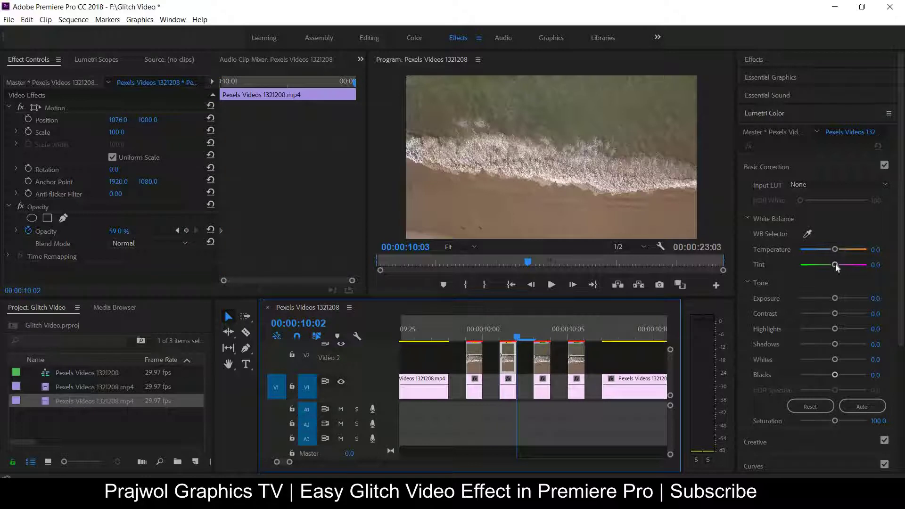
pyautogui.moveTo(835, 264); pyautogui.dragTo(836, 269)
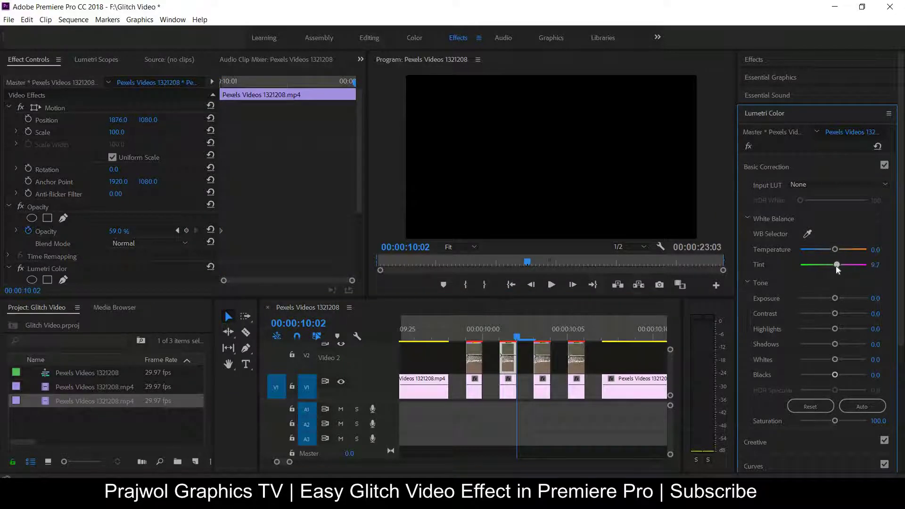
pyautogui.click(524, 357)
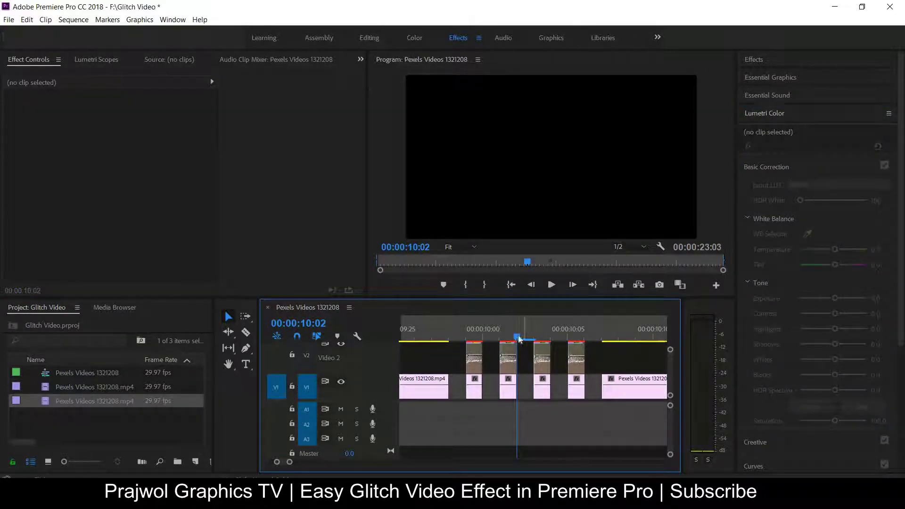
pyautogui.click(508, 358)
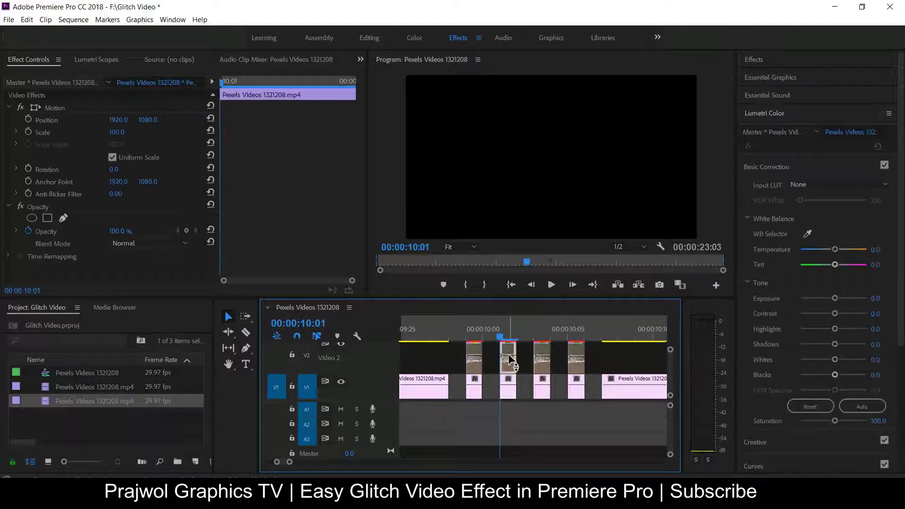
pyautogui.moveTo(837, 265); pyautogui.dragTo(831, 265)
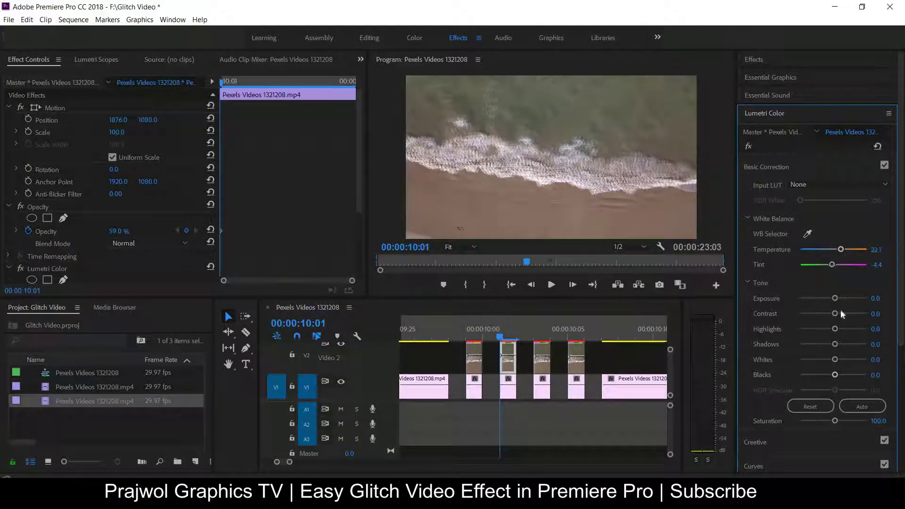
pyautogui.moveTo(841, 304); pyautogui.dragTo(840, 298)
pyautogui.moveTo(834, 313); pyautogui.dragTo(831, 374)
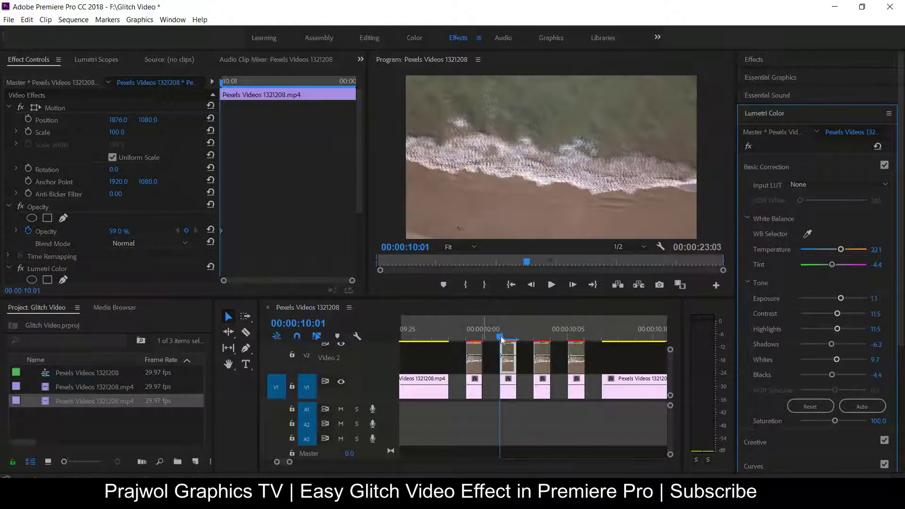
pyautogui.moveTo(500, 337); pyautogui.dragTo(486, 337)
# Grade the first V2 piece cooler and magenta-tinted with slightly more exposure, contrast and lifted blacks.
pyautogui.click(477, 365)
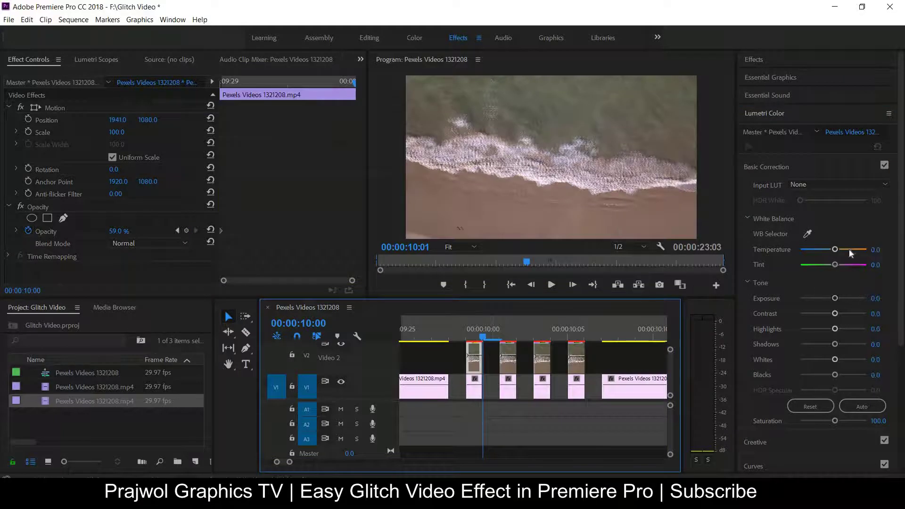
pyautogui.click(829, 251)
pyautogui.moveTo(838, 266); pyautogui.dragTo(843, 265)
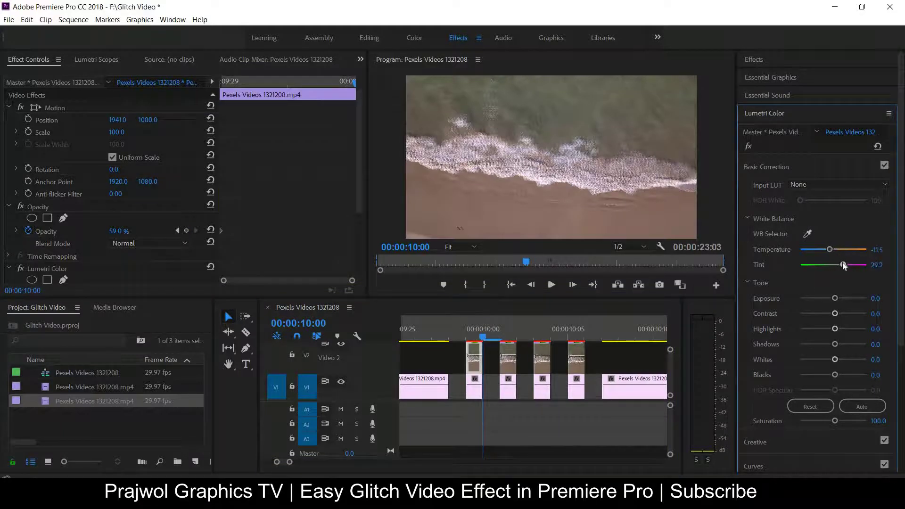
pyautogui.moveTo(834, 298); pyautogui.dragTo(837, 299)
pyautogui.moveTo(834, 313)
pyautogui.mouseDown()
pyautogui.moveTo(835, 339)
pyautogui.moveTo(823, 349)
pyautogui.moveTo(838, 360)
pyautogui.moveTo(831, 375)
pyautogui.mouseUp()
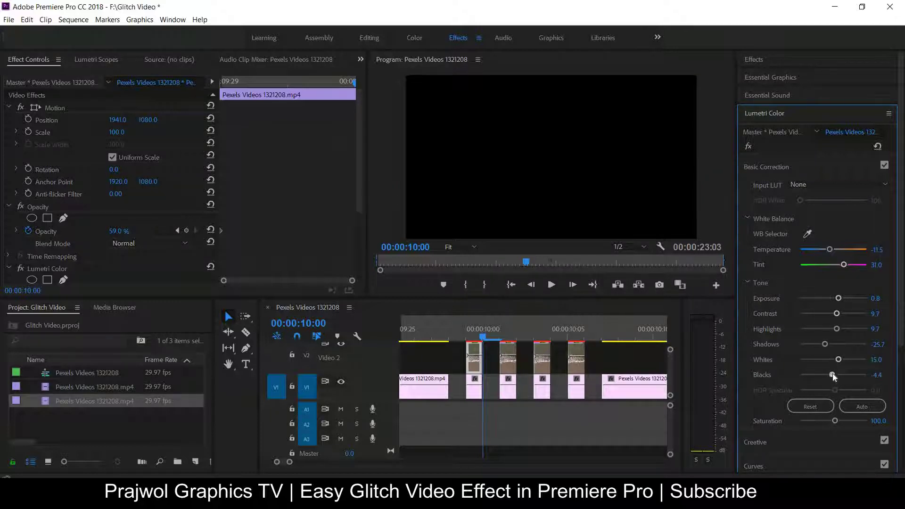
pyautogui.click(476, 348)
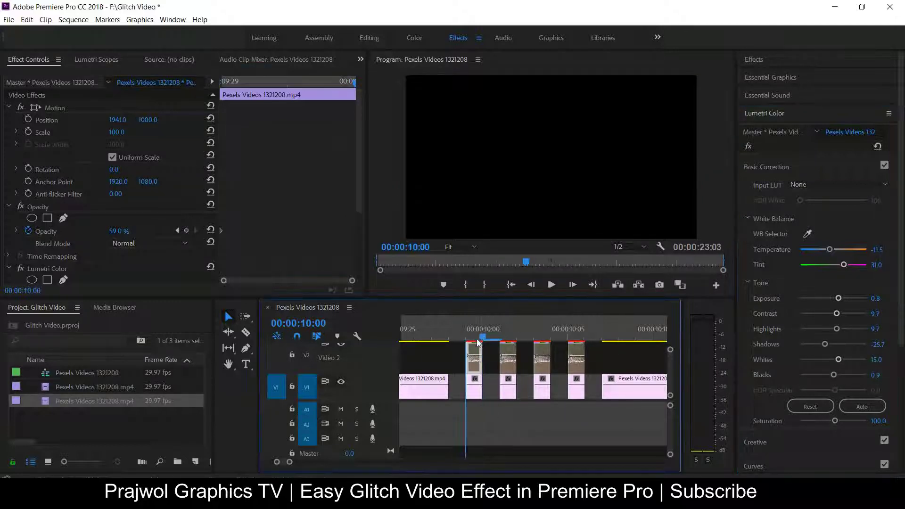
pyautogui.moveTo(833, 376); pyautogui.dragTo(836, 378)
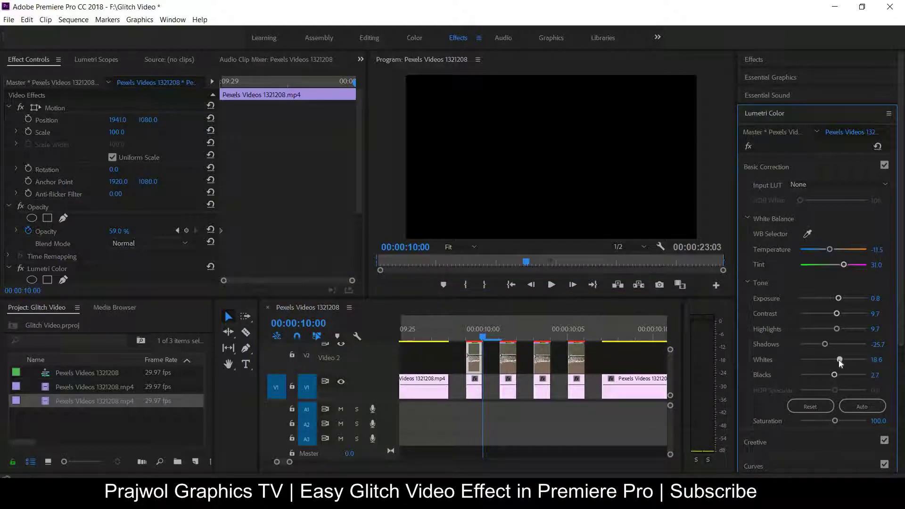
# Select all four V2 glitch pieces and step through them from 09:29 to review.
pyautogui.click(479, 339)
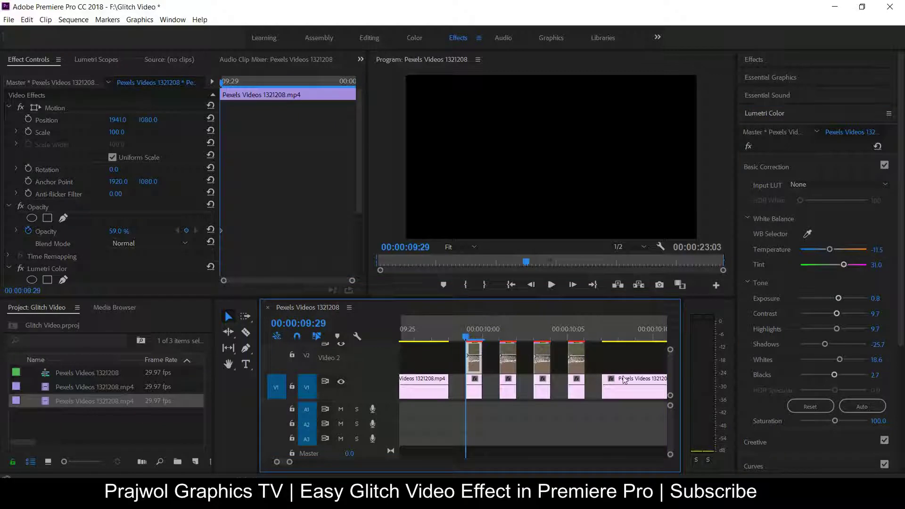
pyautogui.moveTo(612, 357); pyautogui.dragTo(443, 341)
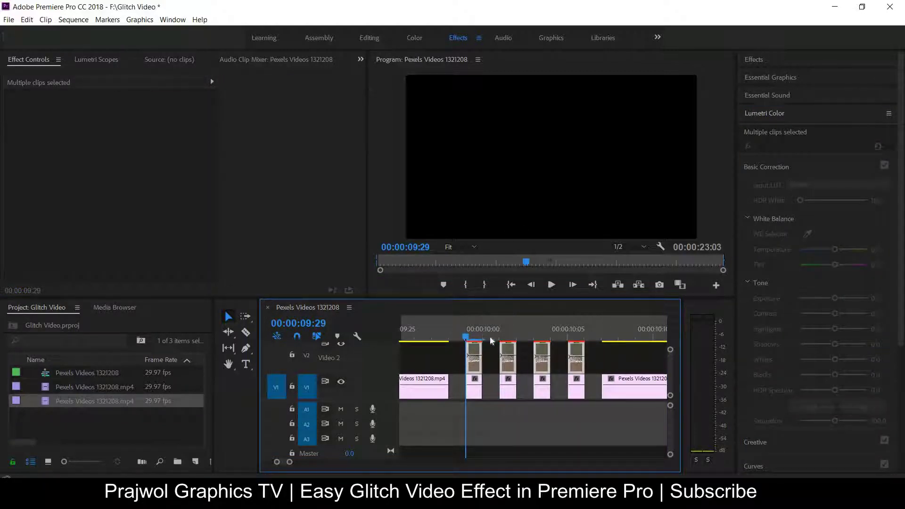
pyautogui.press('Right')
pyautogui.press('Right')
pyautogui.press('Right')
pyautogui.press('Right')
pyautogui.press('Left')
pyautogui.press('Left')
pyautogui.press('Left')
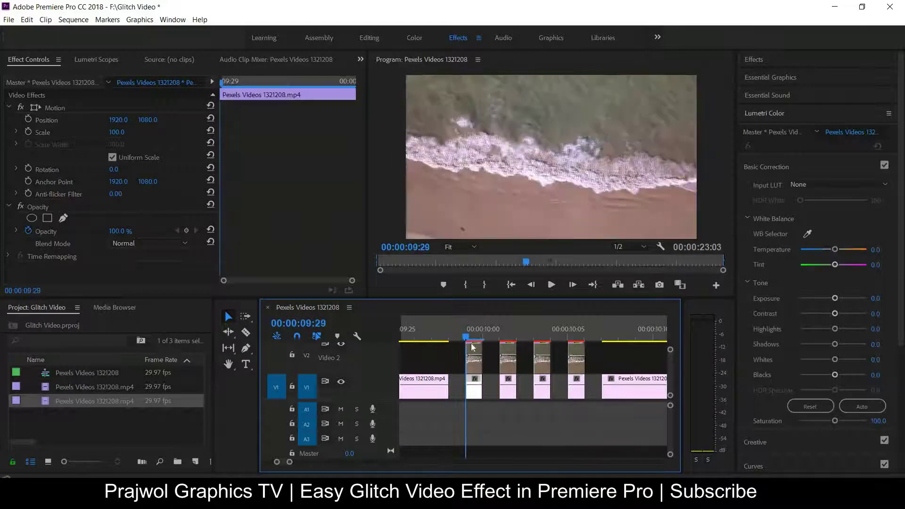
pyautogui.press('Right')
pyautogui.press('Right')
pyautogui.press('Right')
pyautogui.press('Right')
pyautogui.press('Right')
pyautogui.press('Right')
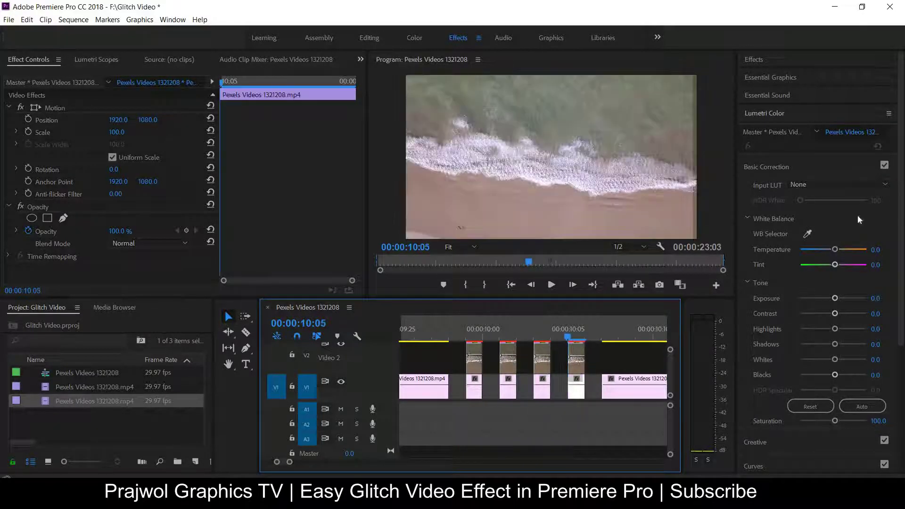
# Open the Effects library, clear the mistyped 'rbg' search, and tidy the side panels.
pyautogui.click(764, 59)
pyautogui.click(793, 74)
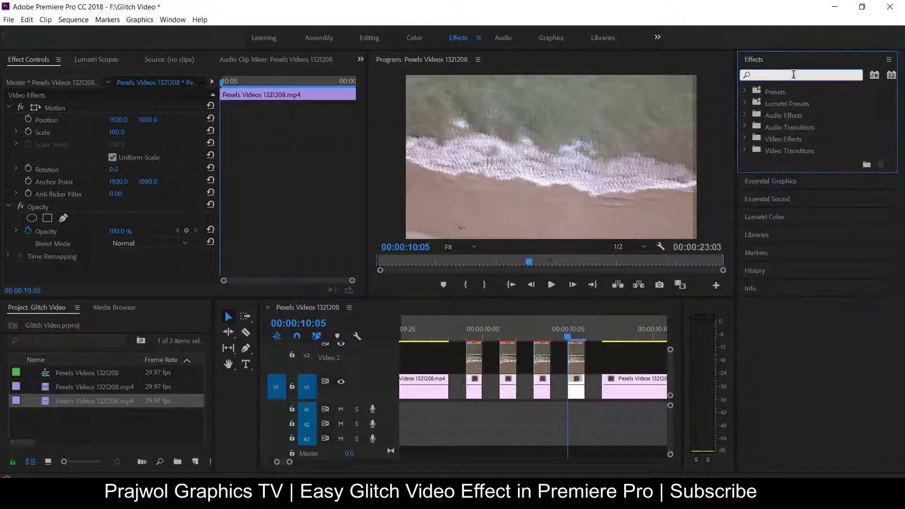
pyautogui.write('r')
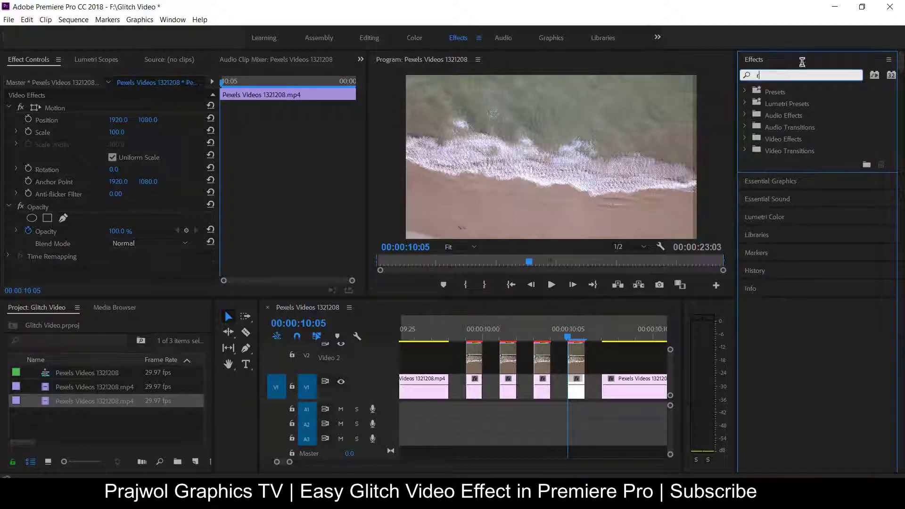
pyautogui.write('bg')
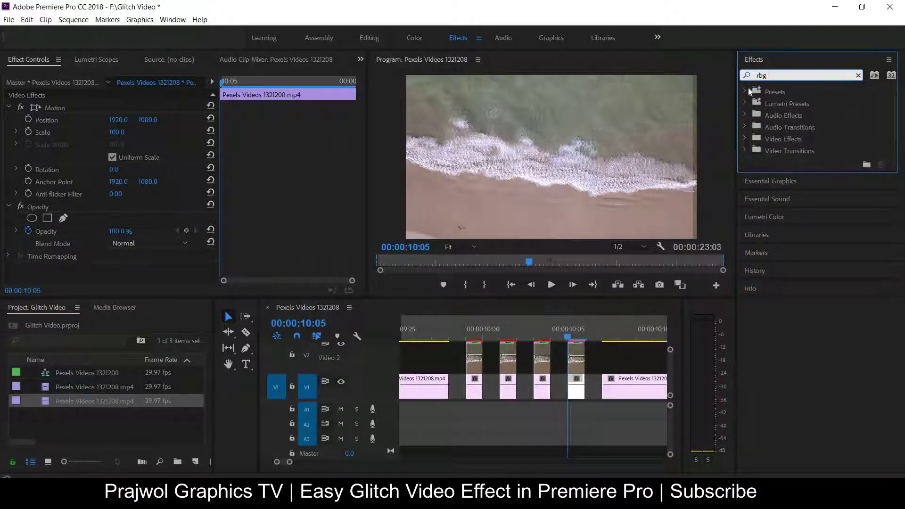
pyautogui.press('BackSpace')
pyautogui.click(761, 215)
pyautogui.click(775, 72)
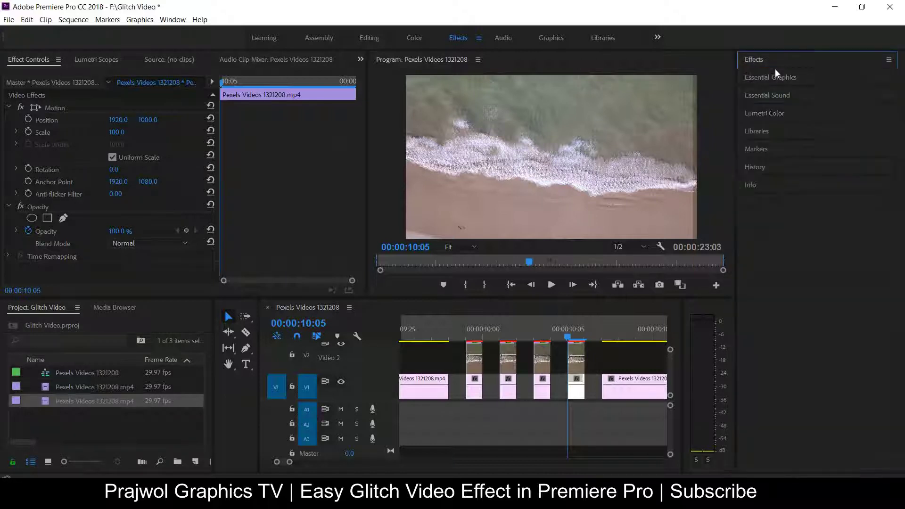
# Search effects for 'color', trial Change Color on a V2 piece, then undo it.
pyautogui.click(769, 72)
pyautogui.write('c')
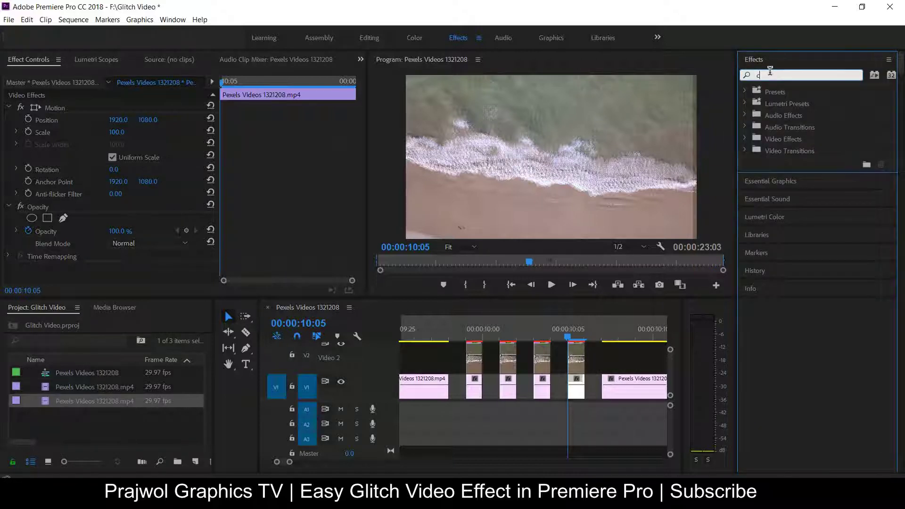
pyautogui.write('olor')
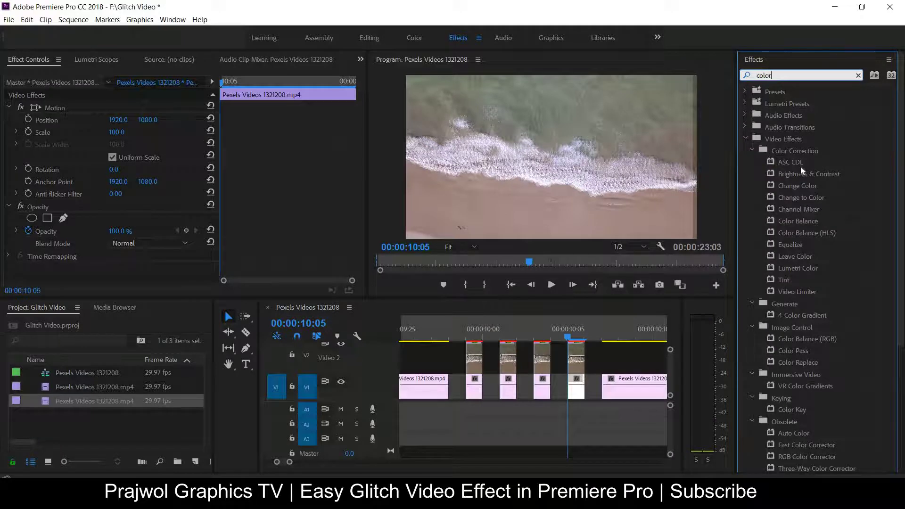
pyautogui.click(807, 237)
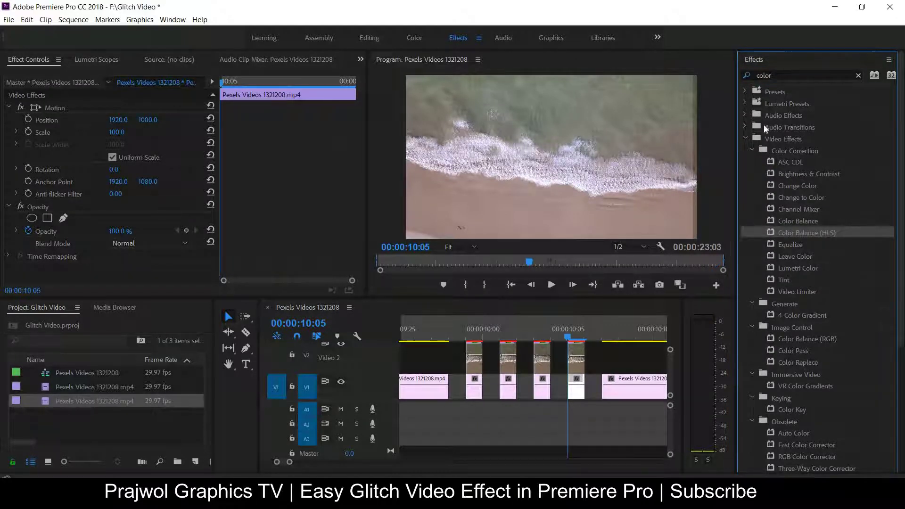
pyautogui.click(789, 163)
pyautogui.click(772, 233)
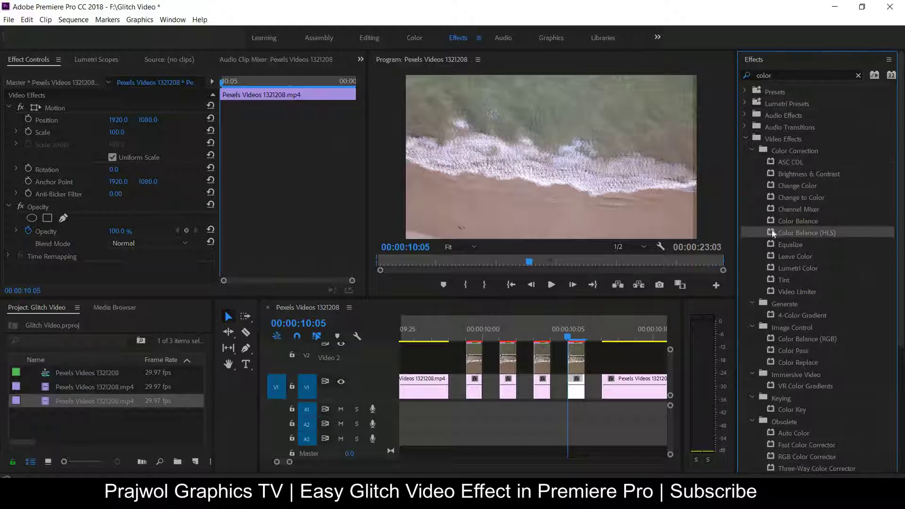
pyautogui.click(783, 166)
pyautogui.moveTo(782, 188)
pyautogui.mouseDown()
pyautogui.moveTo(459, 360)
pyautogui.moveTo(474, 361)
pyautogui.mouseUp()
pyautogui.scroll(-10, 351, 226)
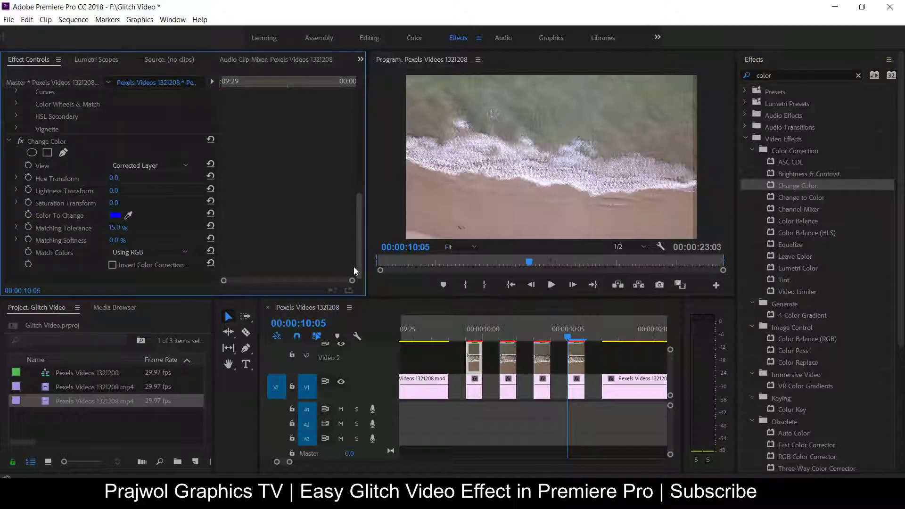
pyautogui.hotkey('ctrl', 'z')
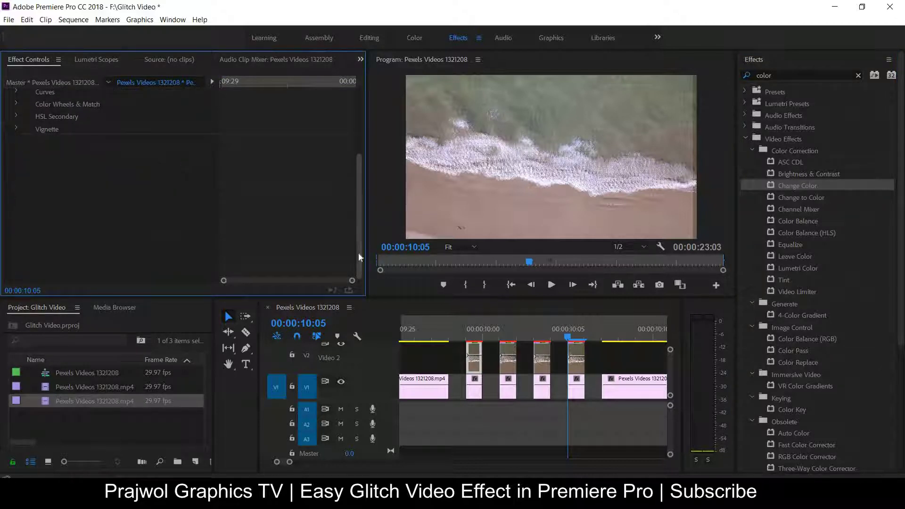
pyautogui.moveTo(901, 324); pyautogui.dragTo(901, 432)
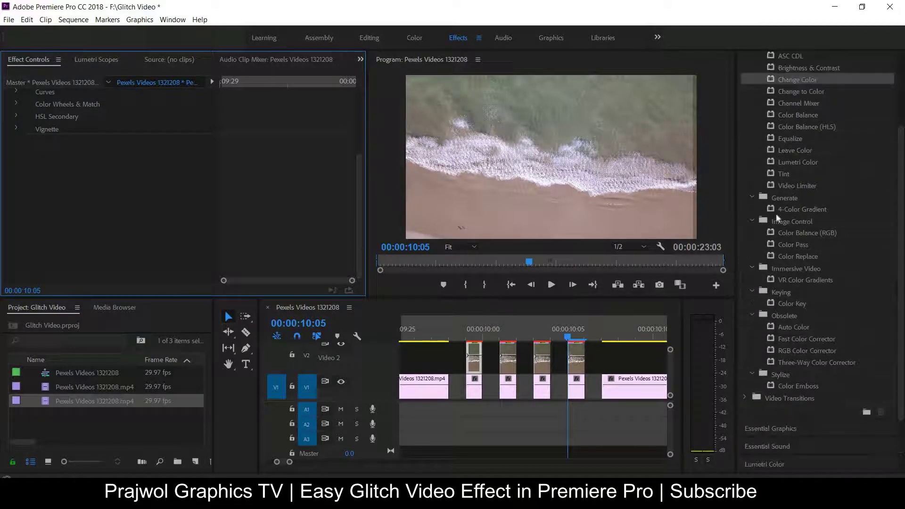
# Apply Color Balance (RGB) to the first V2 piece at 09:29 and lower its red.
pyautogui.moveTo(775, 234); pyautogui.dragTo(475, 358)
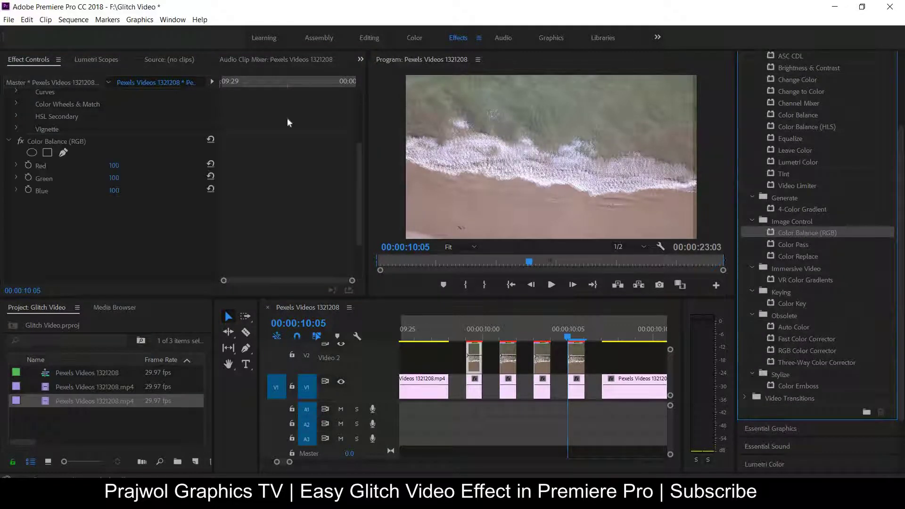
pyautogui.moveTo(560, 340); pyautogui.dragTo(478, 343)
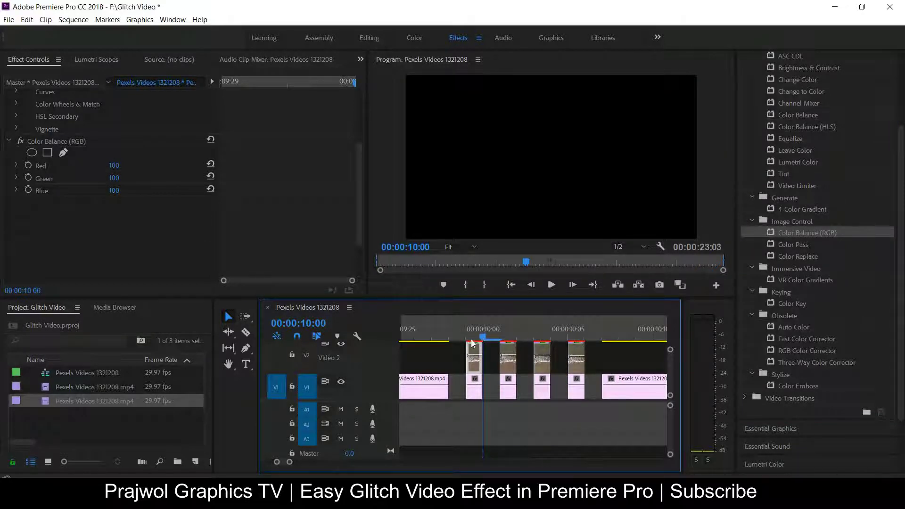
pyautogui.press('Left')
pyautogui.press('Right')
pyautogui.press('Left')
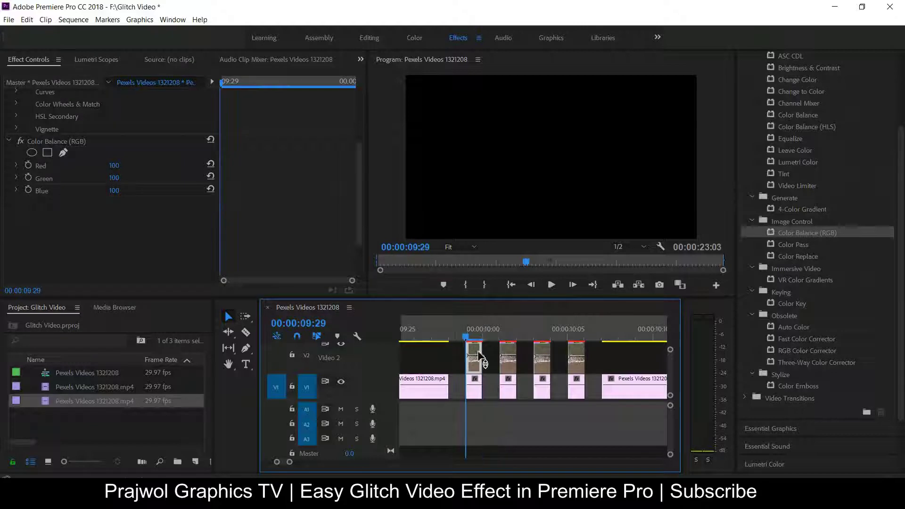
pyautogui.moveTo(289, 462); pyautogui.dragTo(274, 462)
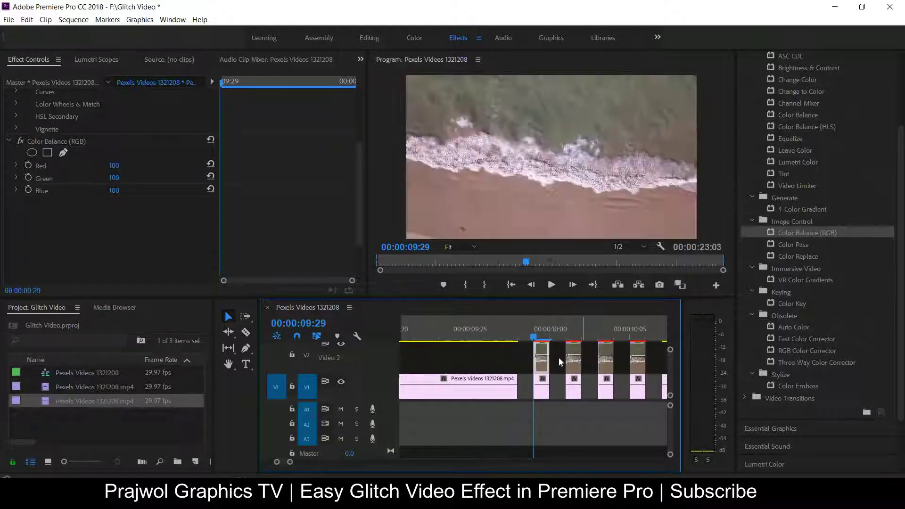
pyautogui.moveTo(114, 166); pyautogui.dragTo(109, 191)
# Apply Color Balance (RGB) to the 10:01 V2 piece and lower its blue.
pyautogui.moveTo(537, 335); pyautogui.dragTo(565, 335)
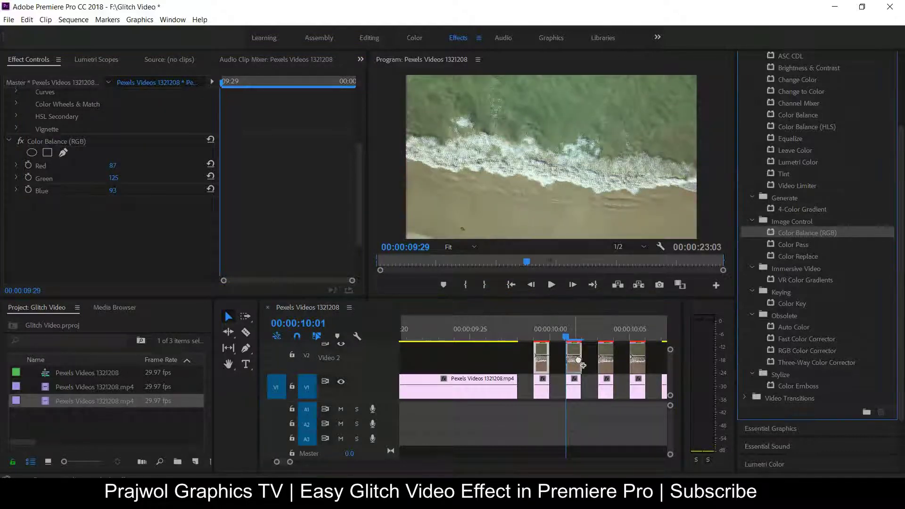
pyautogui.moveTo(773, 232); pyautogui.dragTo(573, 358)
pyautogui.moveTo(358, 157); pyautogui.dragTo(357, 228)
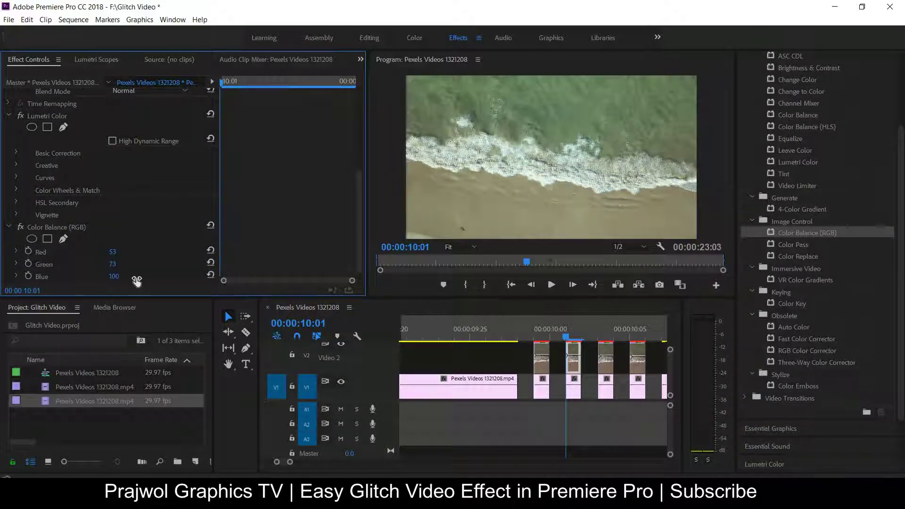
pyautogui.moveTo(137, 281); pyautogui.dragTo(134, 281)
# Raise red and lower green on the 10:03 piece, then select the 10:05 piece.
pyautogui.moveTo(566, 337); pyautogui.dragTo(598, 338)
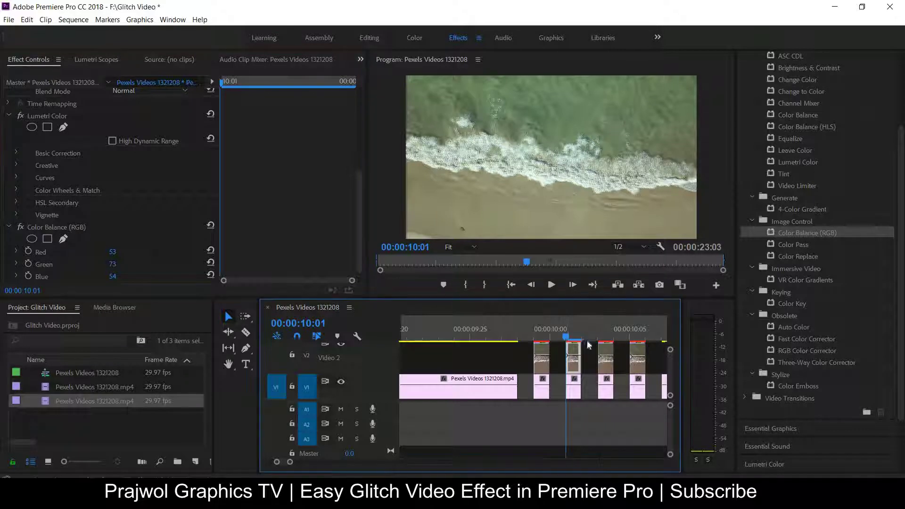
pyautogui.moveTo(112, 251)
pyautogui.mouseDown()
pyautogui.moveTo(129, 251)
pyautogui.moveTo(97, 264)
pyautogui.mouseUp()
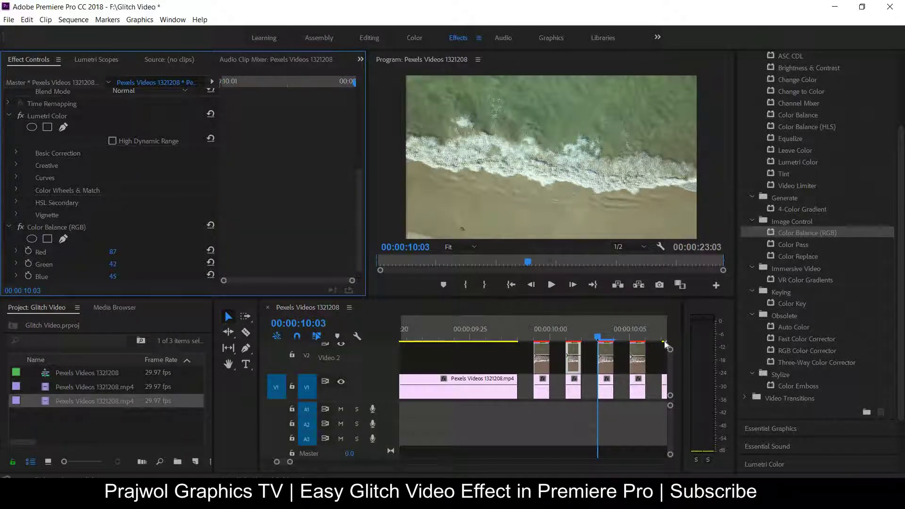
pyautogui.moveTo(599, 337); pyautogui.dragTo(629, 337)
pyautogui.click(637, 358)
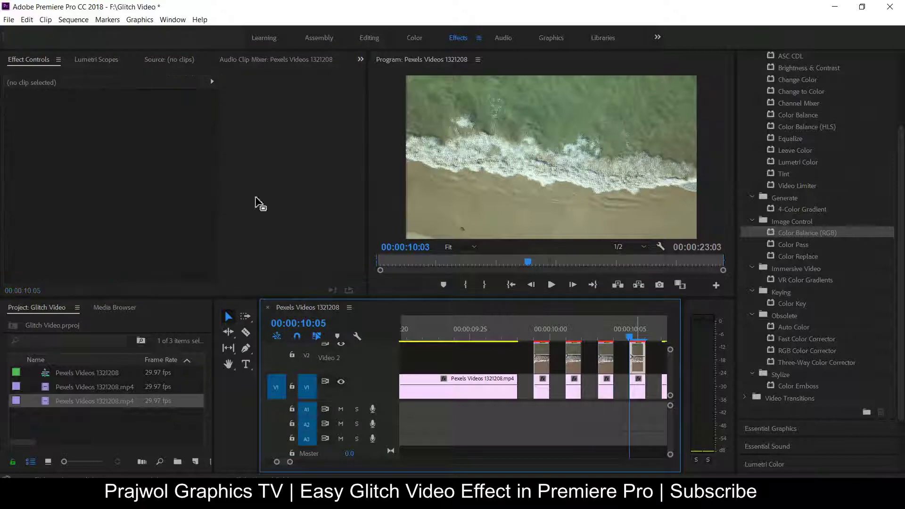
# Apply Color Balance (RGB) to the third V2 glitch piece with R/G/B 83/87/180 for a purple tint.
pyautogui.moveTo(360, 191); pyautogui.dragTo(360, 249)
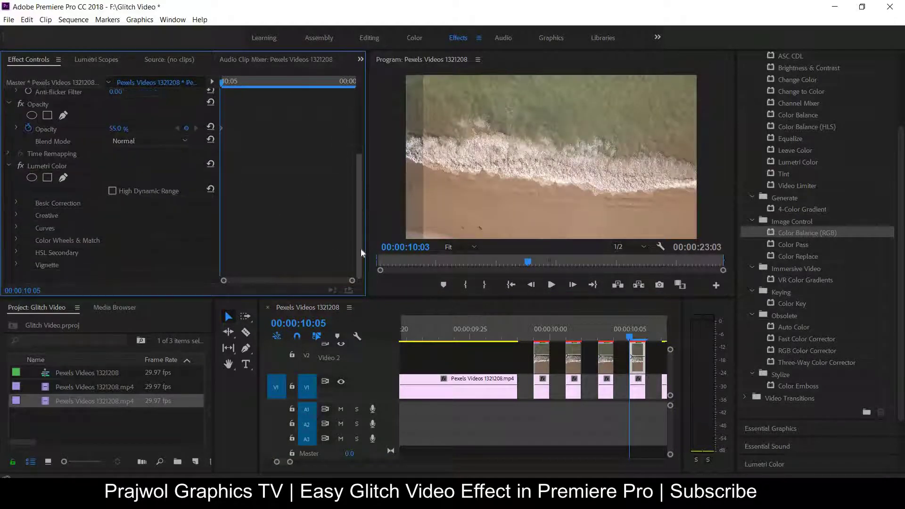
pyautogui.click(17, 253)
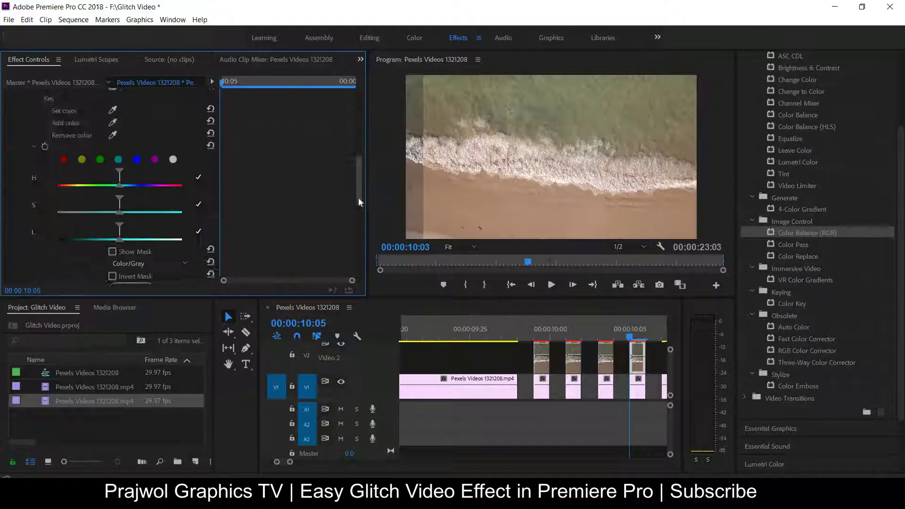
pyautogui.moveTo(359, 160); pyautogui.dragTo(359, 142)
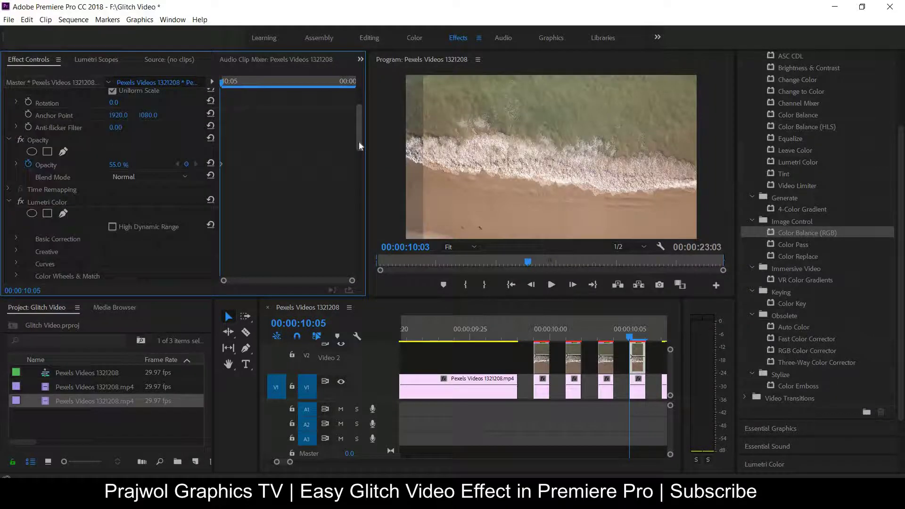
pyautogui.click(619, 342)
pyautogui.click(605, 366)
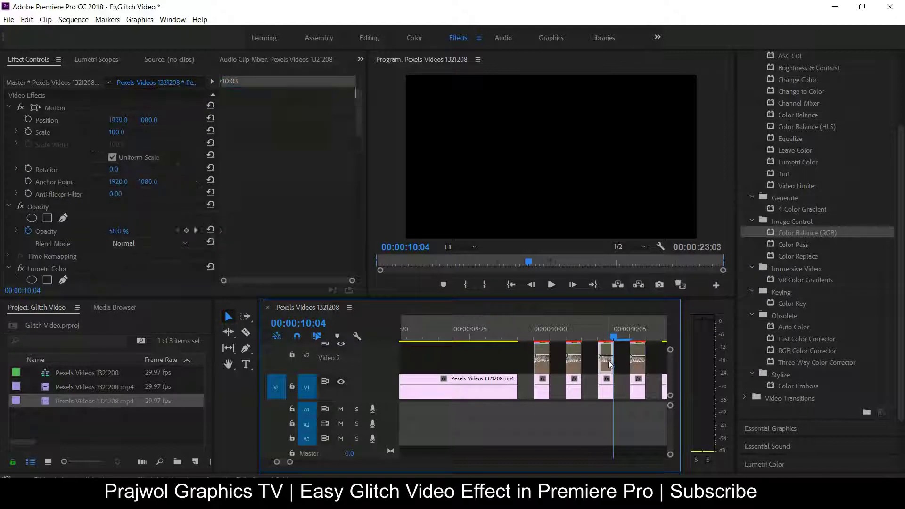
pyautogui.moveTo(770, 234); pyautogui.dragTo(604, 367)
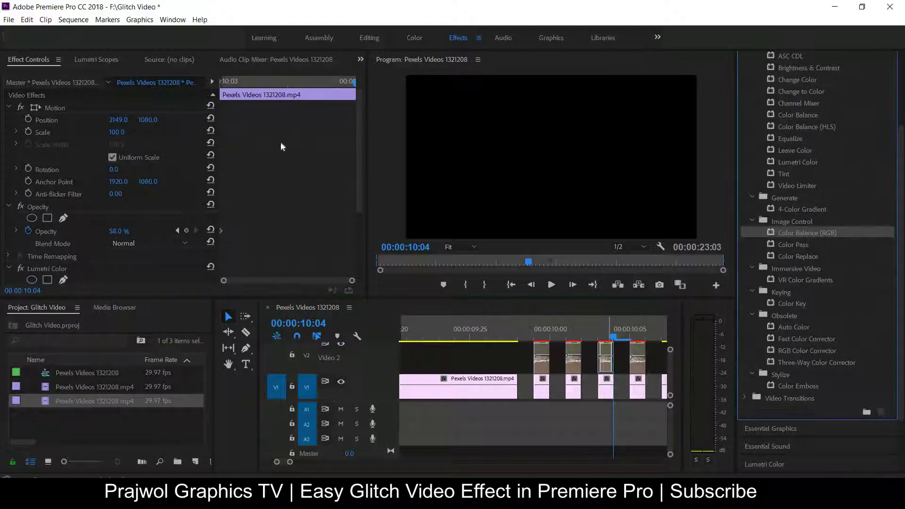
pyautogui.moveTo(361, 146); pyautogui.dragTo(353, 246)
pyautogui.scroll(-2, 226, 225)
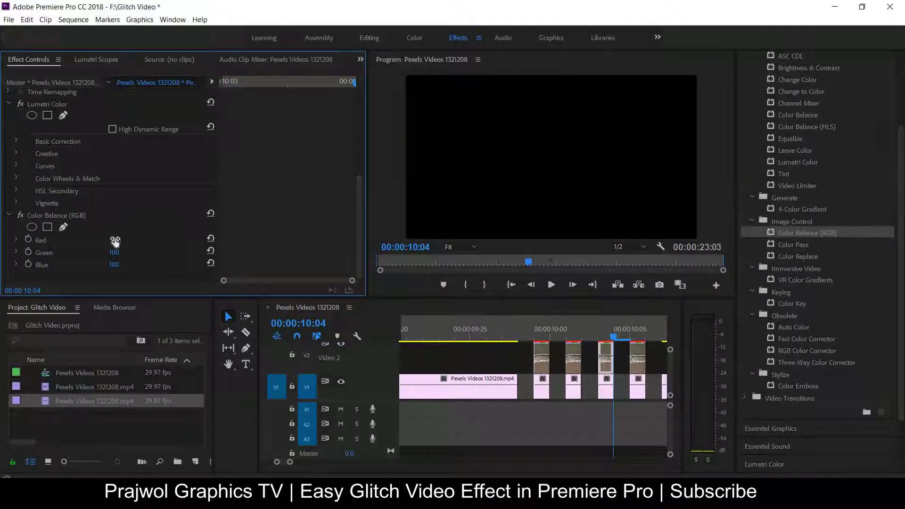
pyautogui.press('Left')
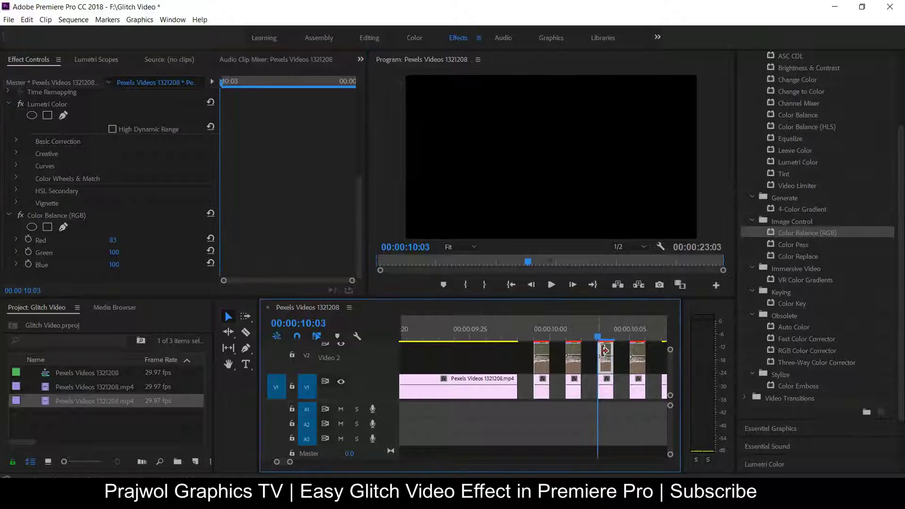
pyautogui.click(621, 360)
pyautogui.click(608, 364)
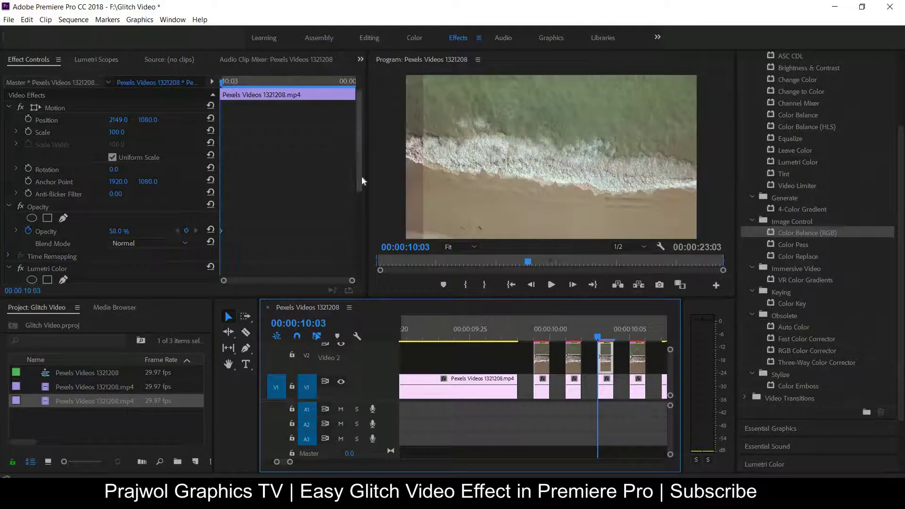
pyautogui.scroll(-5, 352, 223)
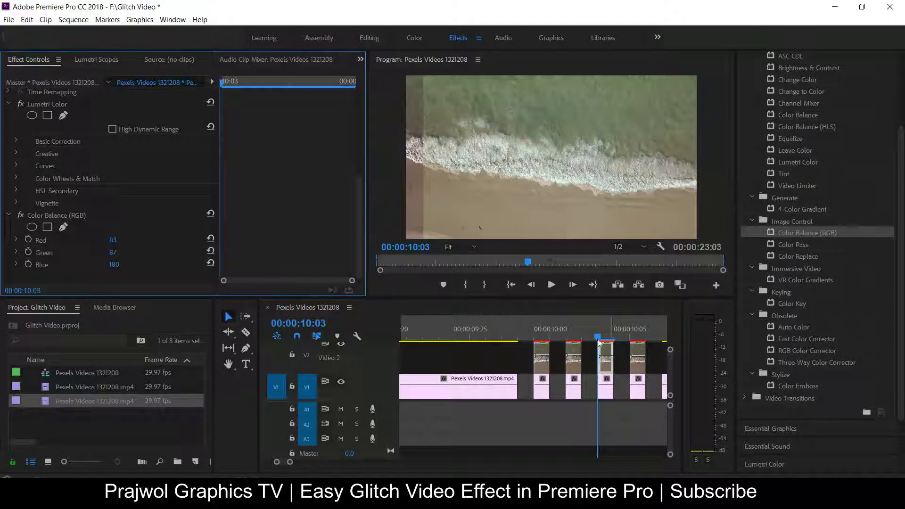
# Give the fourth V2 piece Color Balance (RGB) of Red 77, Green 125, Blue 80 for a green tint.
pyautogui.moveTo(598, 344); pyautogui.dragTo(631, 358)
pyautogui.click(636, 359)
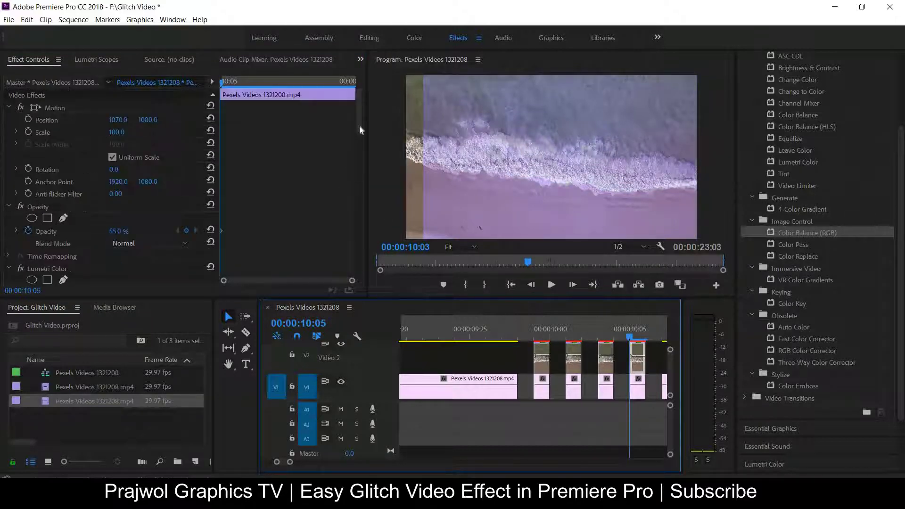
pyautogui.moveTo(360, 130); pyautogui.dragTo(354, 171)
pyautogui.scroll(2, 351, 153)
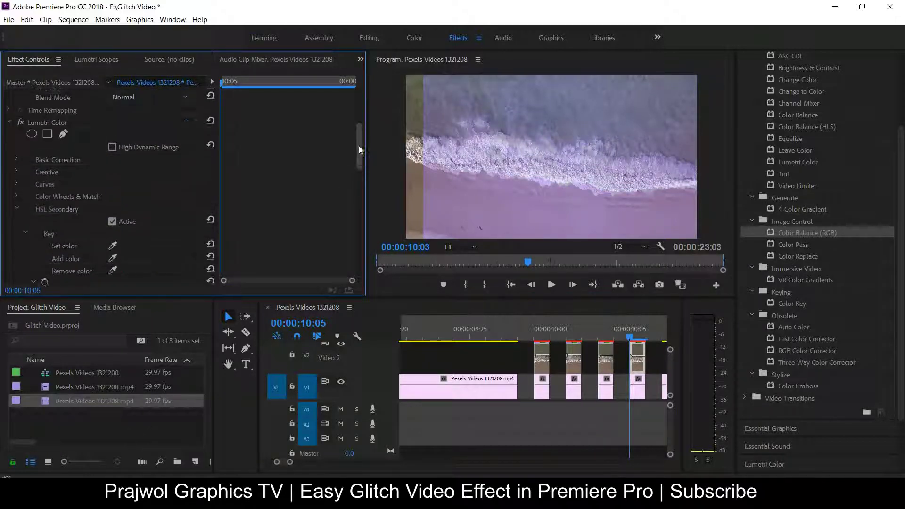
pyautogui.scroll(-5, 353, 157)
pyautogui.scroll(4, 352, 158)
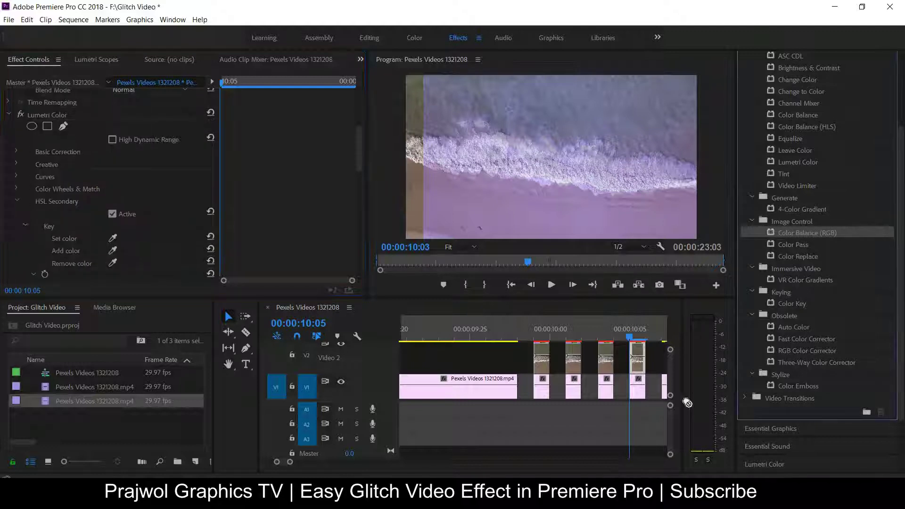
pyautogui.moveTo(197, 188); pyautogui.dragTo(197, 188)
pyautogui.moveTo(360, 145); pyautogui.dragTo(352, 289)
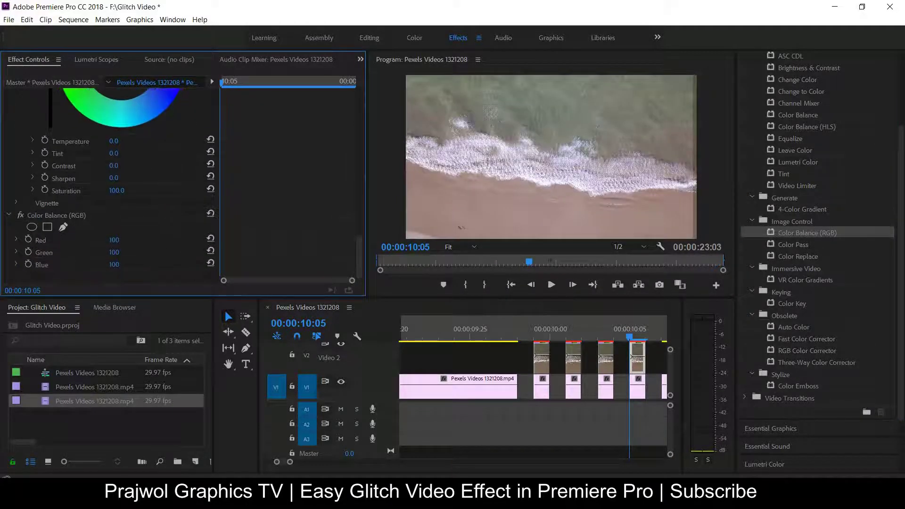
pyautogui.moveTo(114, 240); pyautogui.dragTo(113, 253)
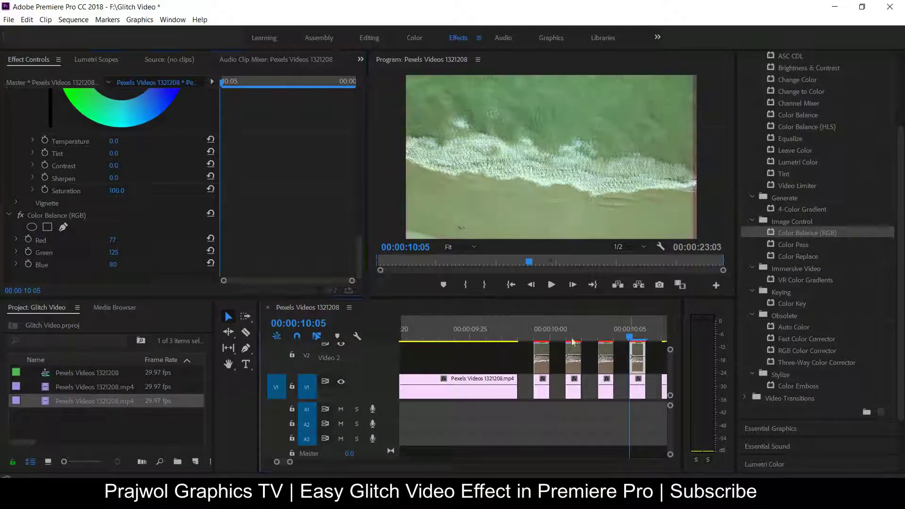
pyautogui.moveTo(626, 335); pyautogui.dragTo(543, 343)
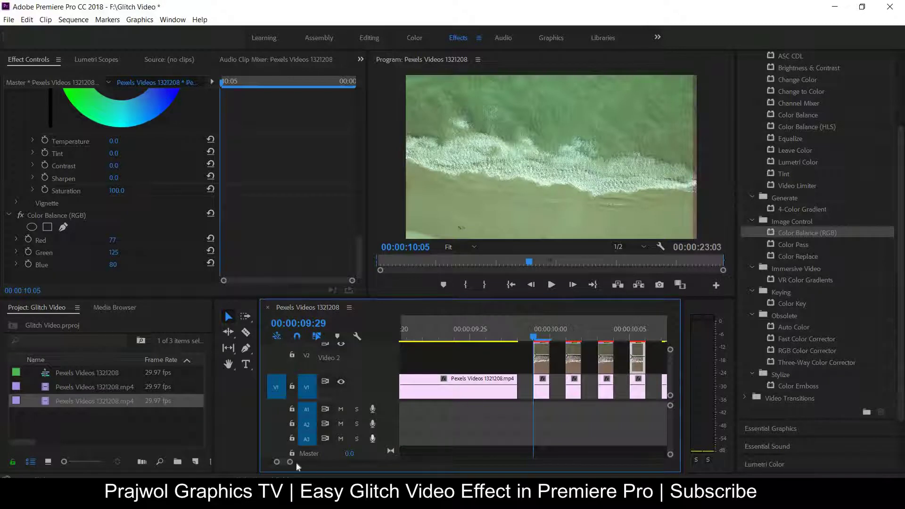
# Mark an In point at 09:27 and an Out point at 10:08 around the glitch burst.
pyautogui.moveTo(296, 466); pyautogui.dragTo(306, 463)
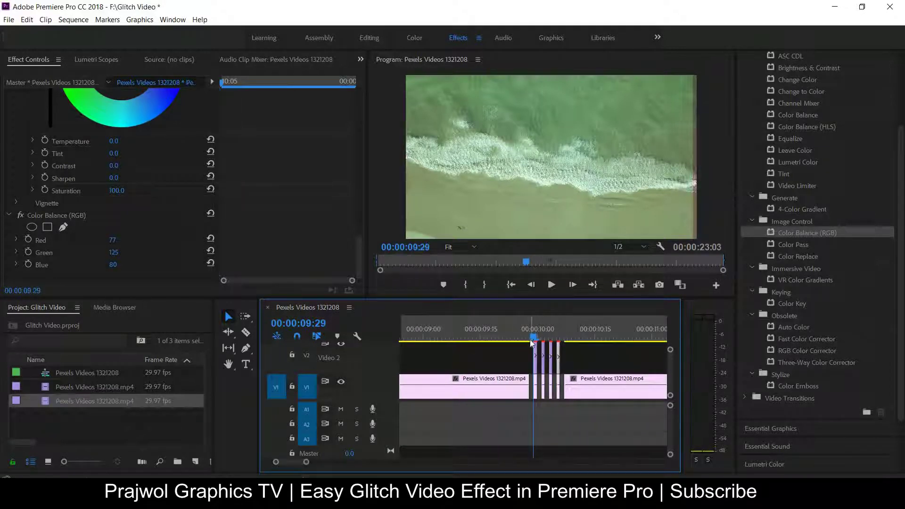
pyautogui.moveTo(531, 342); pyautogui.dragTo(523, 346)
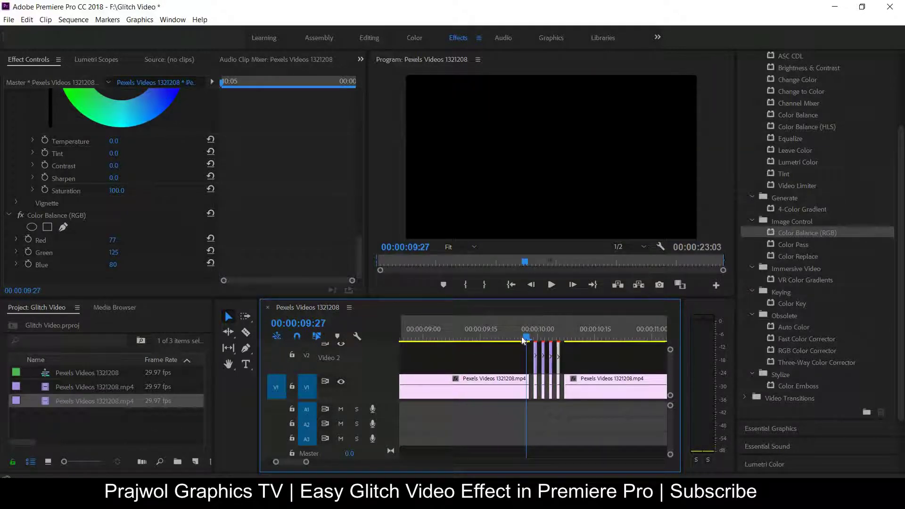
pyautogui.press('i')
pyautogui.click(568, 341)
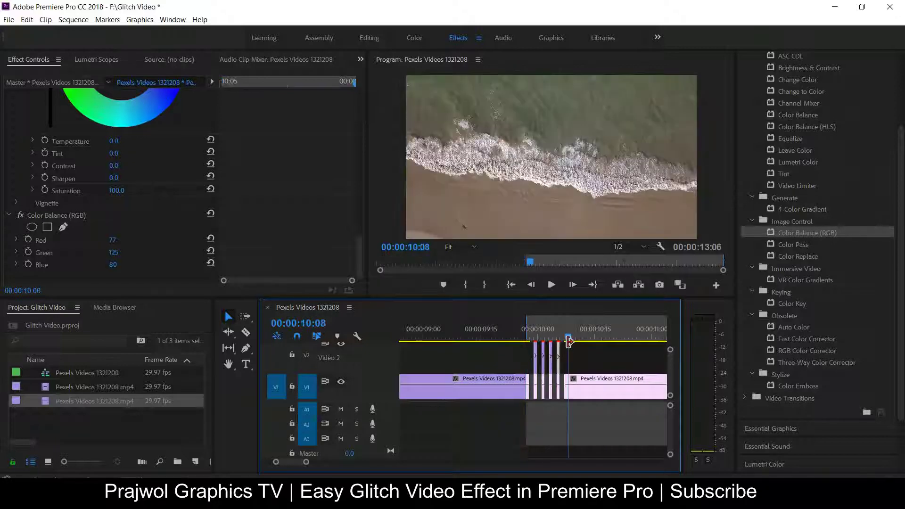
pyautogui.press('o')
pyautogui.hotkey('shift', 'i')
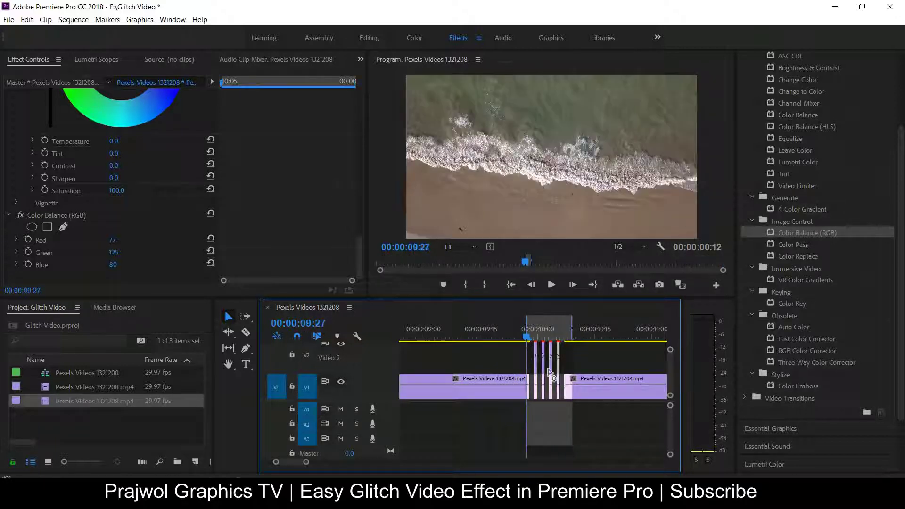
# Zoom the timeline in on the burst and play the marked range several times.
pyautogui.press('=')
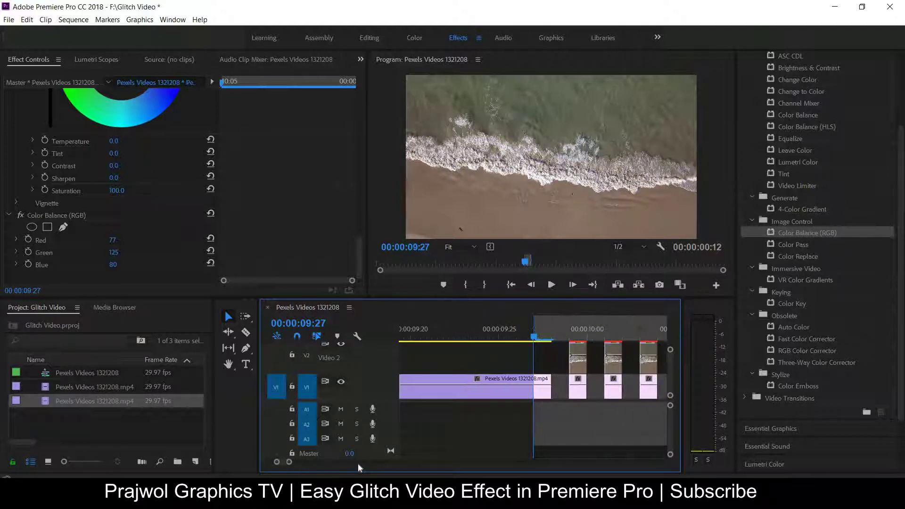
pyautogui.press('space')
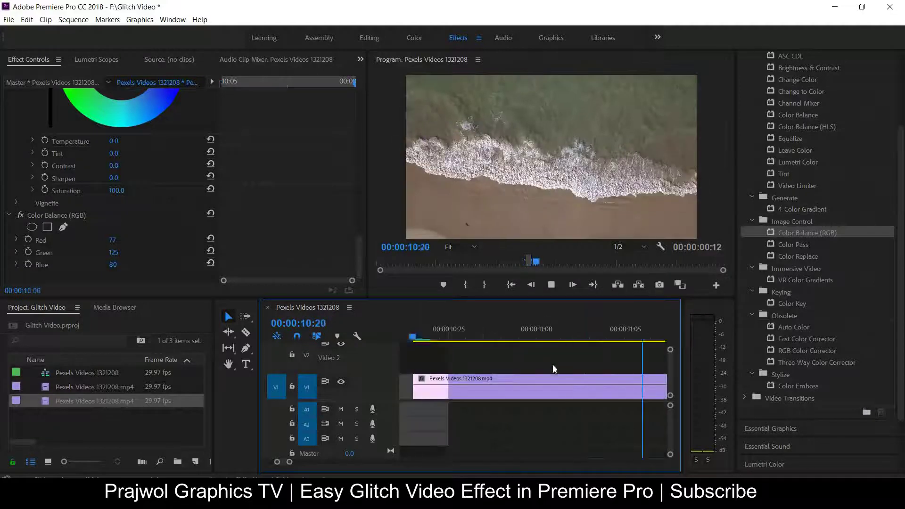
pyautogui.press('space')
pyautogui.moveTo(289, 462); pyautogui.dragTo(325, 471)
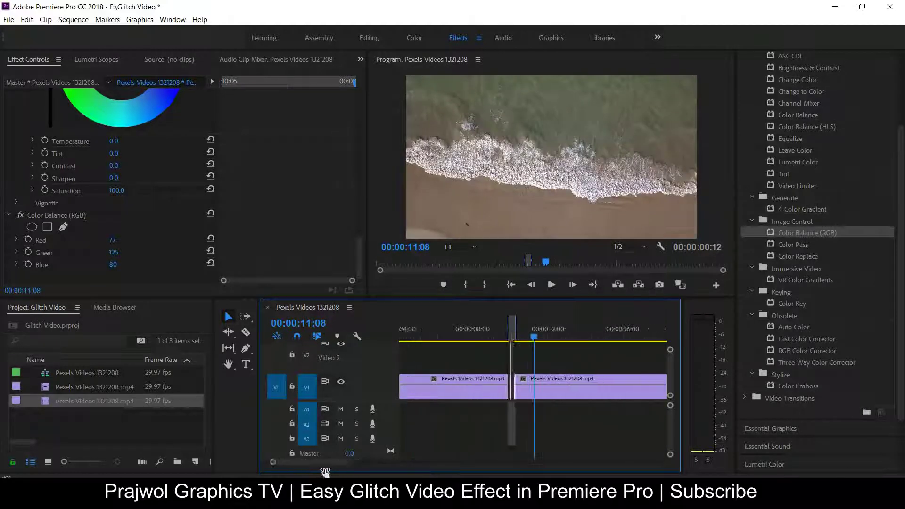
pyautogui.press('=')
pyautogui.press('=')
pyautogui.press('space')
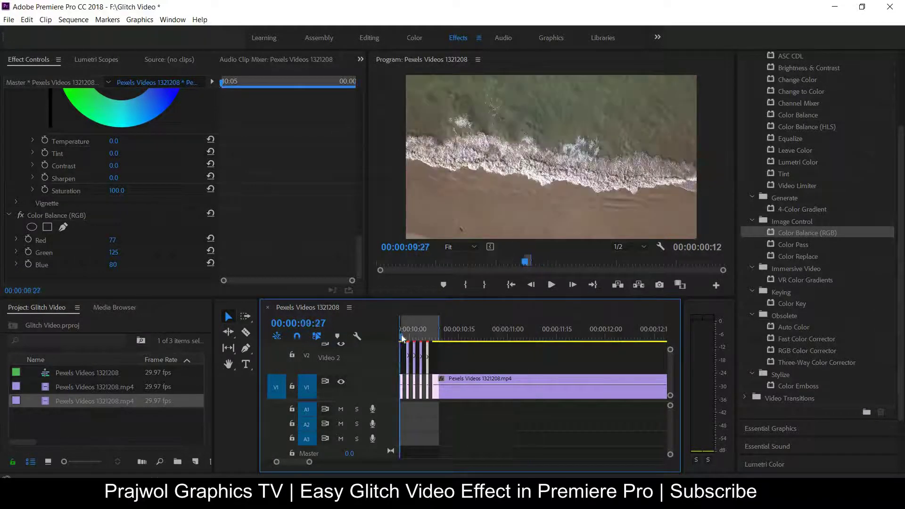
pyautogui.press('space')
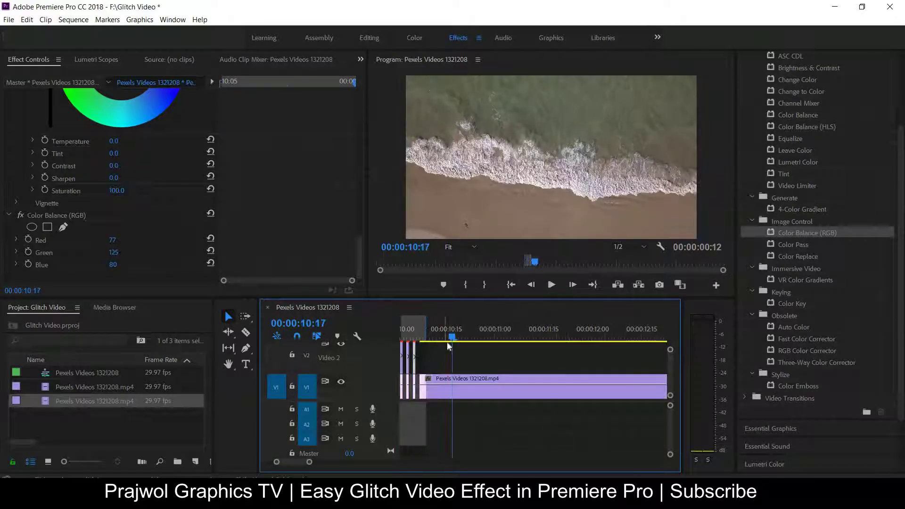
pyautogui.press('space')
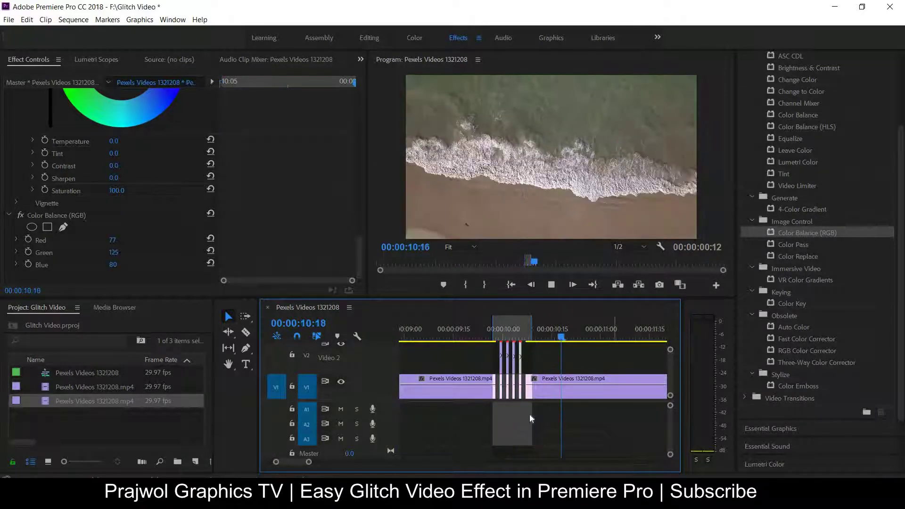
pyautogui.click(497, 342)
# Render previews for the 09:27–10:08 range and play the glitch burst back twice.
pyautogui.moveTo(496, 403); pyautogui.dragTo(558, 464)
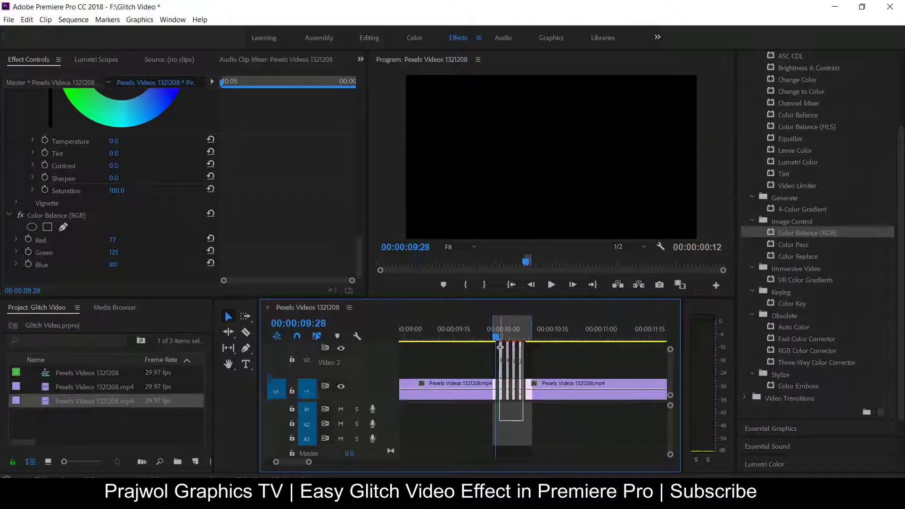
pyautogui.press('Return')
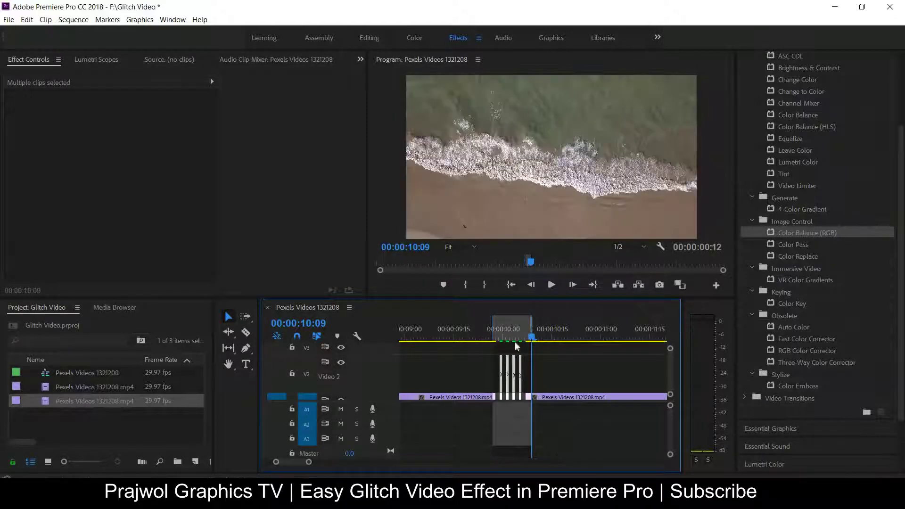
pyautogui.press('space')
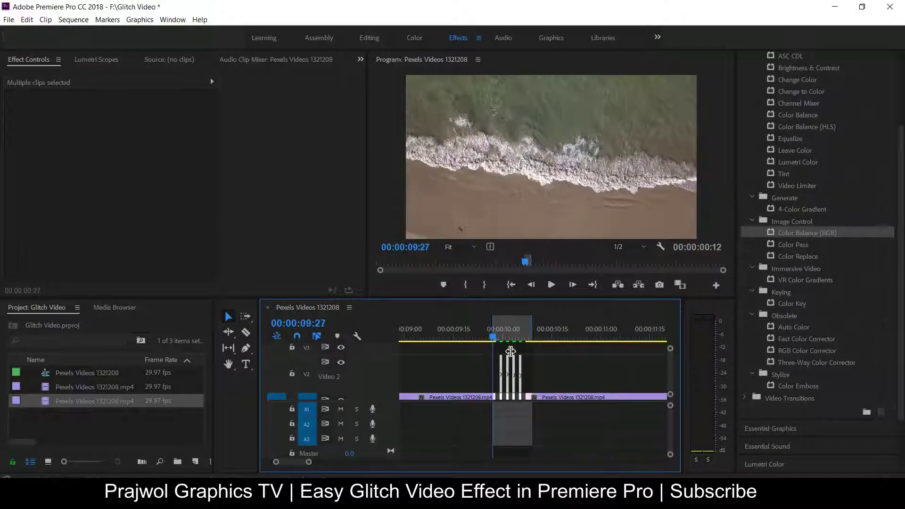
pyautogui.press('space')
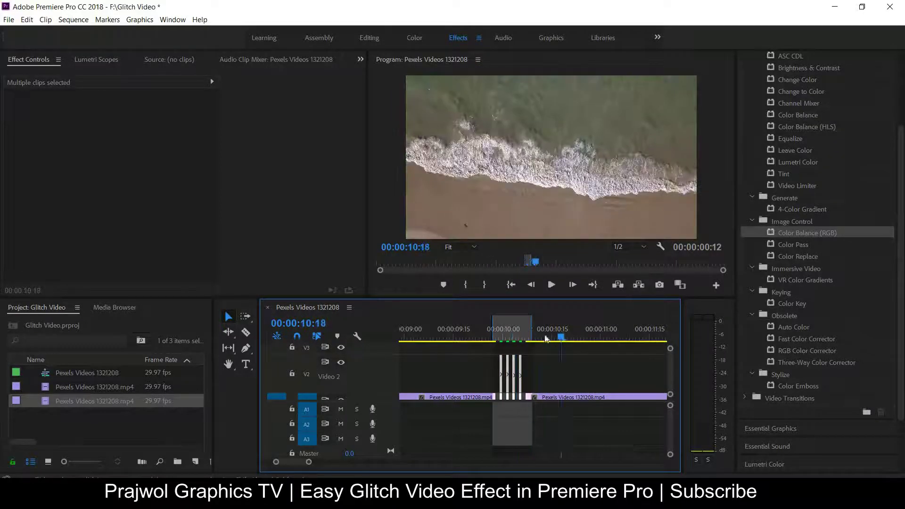
pyautogui.press('space')
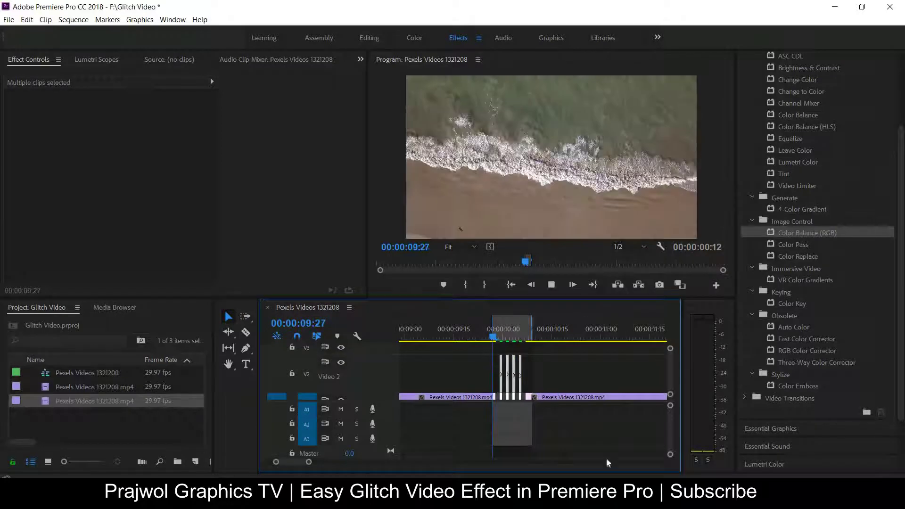
pyautogui.press('space')
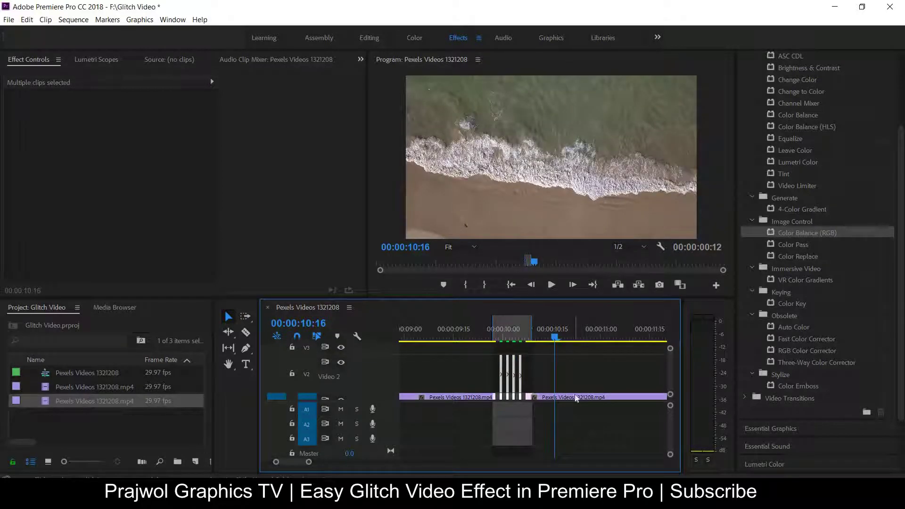
# Razor the V1 beach clip at 10:16 and 11:02, then delete the middle piece.
pyautogui.moveTo(370, 395); pyautogui.dragTo(370, 374)
pyautogui.click(574, 383)
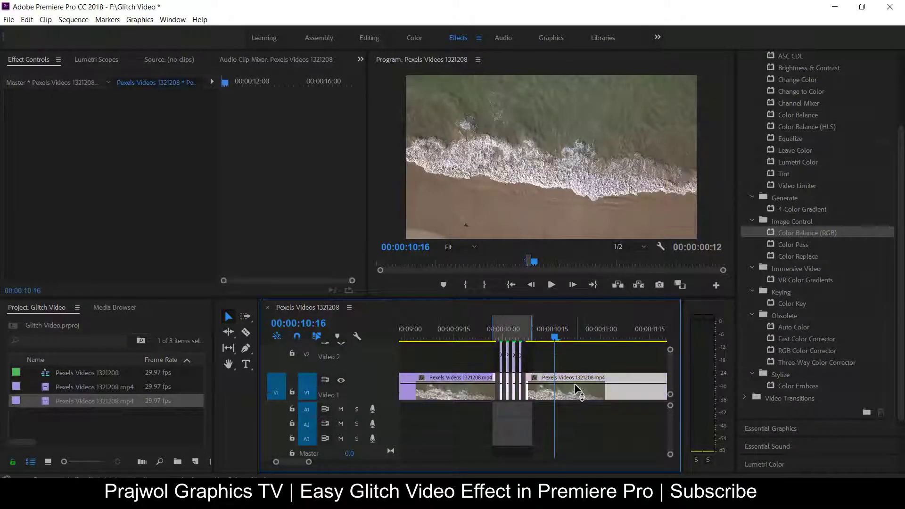
pyautogui.press('c')
pyautogui.click(554, 382)
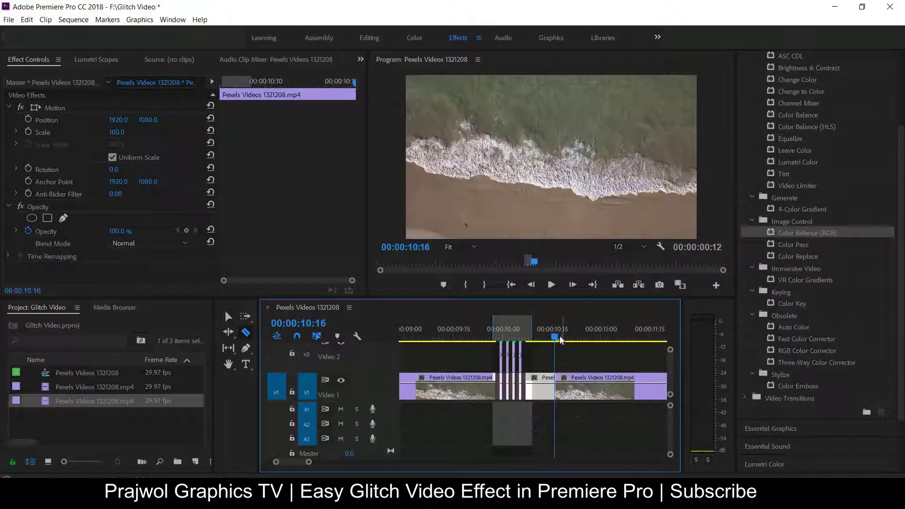
pyautogui.press('Right')
pyautogui.moveTo(605, 341); pyautogui.dragTo(607, 341)
pyautogui.click(607, 384)
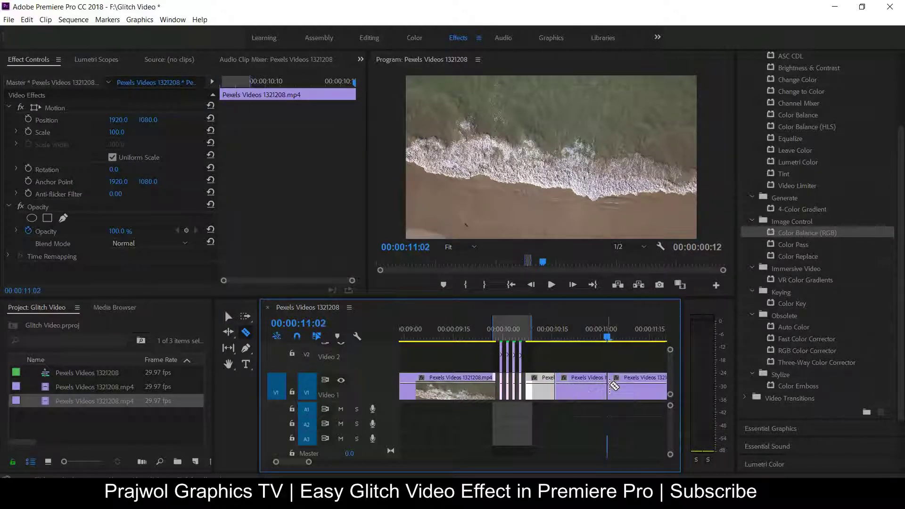
pyautogui.press('v')
pyautogui.click(585, 381)
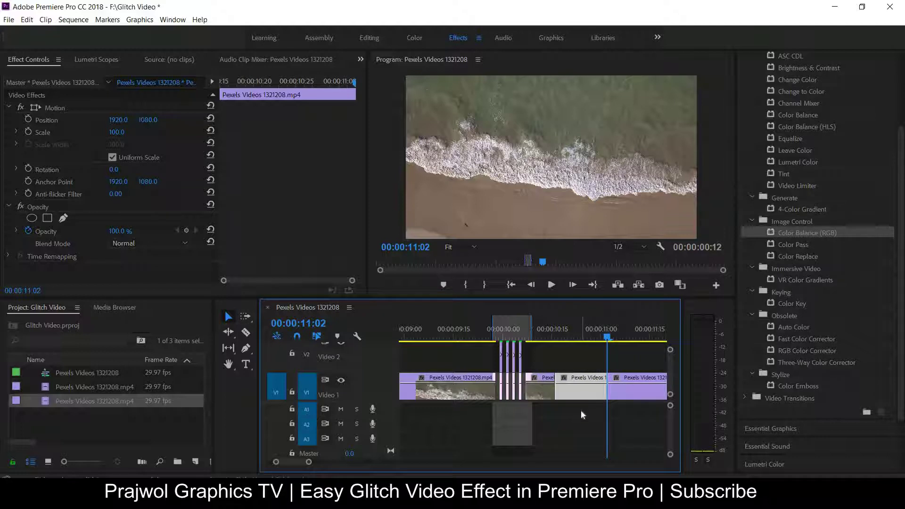
pyautogui.press('Delete')
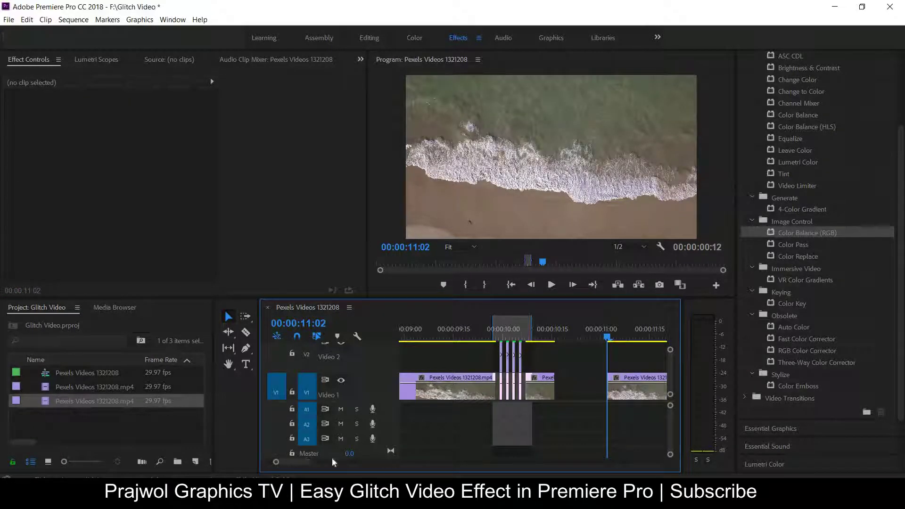
# Select the glitch stripe pieces and place a copy in the V1 gap after 10:15.
pyautogui.moveTo(310, 465); pyautogui.dragTo(306, 463)
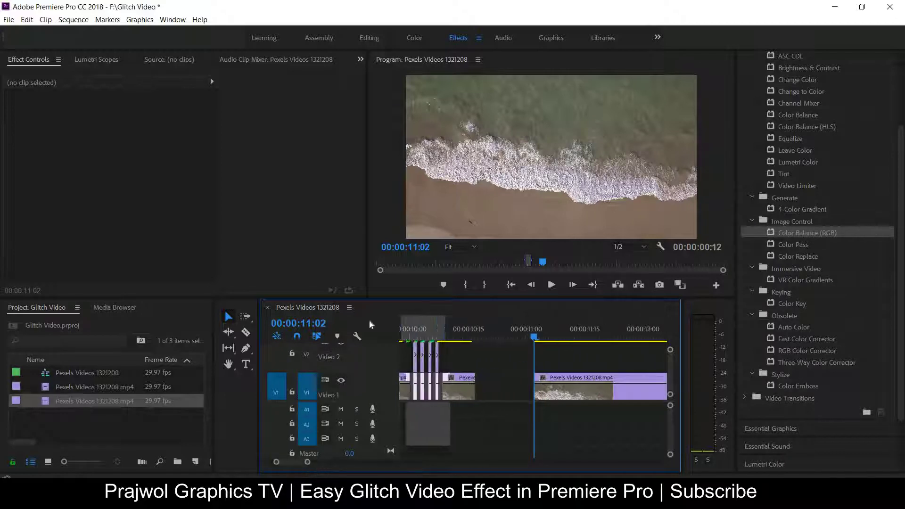
pyautogui.moveTo(447, 361); pyautogui.dragTo(477, 423)
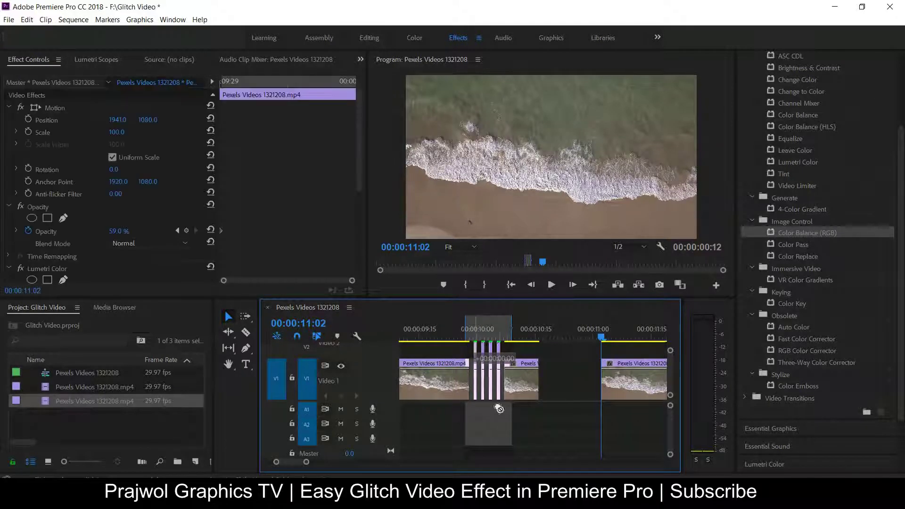
pyautogui.moveTo(475, 356); pyautogui.dragTo(476, 380)
pyautogui.click(576, 408)
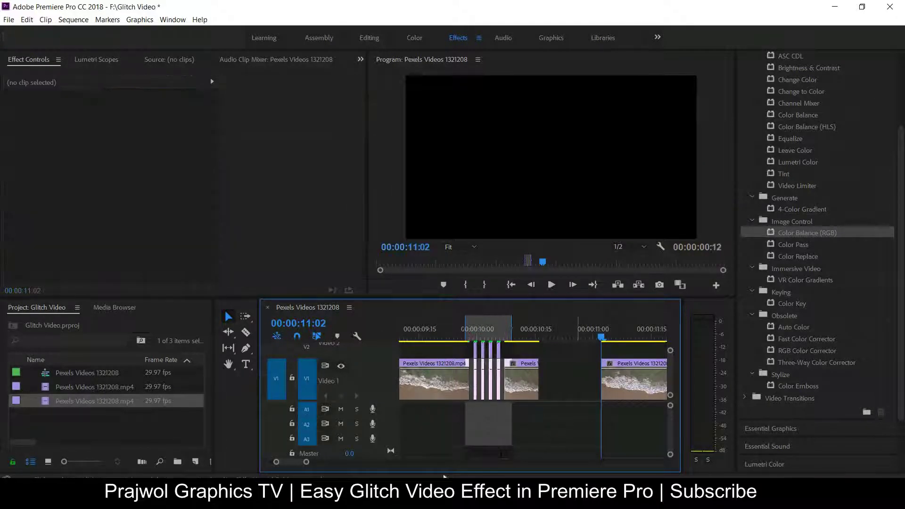
pyautogui.moveTo(305, 461)
pyautogui.mouseDown()
pyautogui.moveTo(299, 466)
pyautogui.moveTo(306, 462)
pyautogui.mouseUp()
pyautogui.moveTo(423, 421)
pyautogui.mouseDown()
pyautogui.moveTo(430, 347)
pyautogui.moveTo(521, 351)
pyautogui.moveTo(495, 337)
pyautogui.mouseUp()
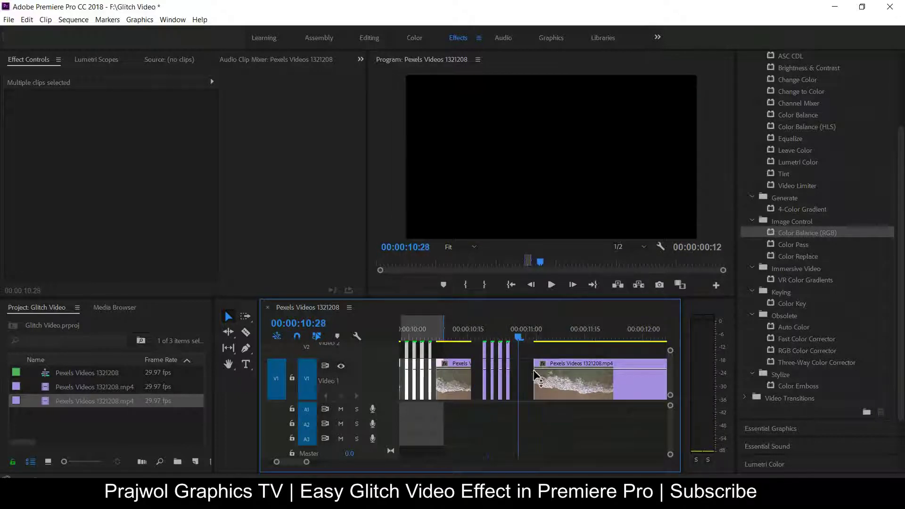
# Trim the last beach clip to start earlier and play from 09:25 to check both bursts.
pyautogui.moveTo(534, 373)
pyautogui.mouseDown()
pyautogui.moveTo(519, 343)
pyautogui.moveTo(475, 337)
pyautogui.mouseUp()
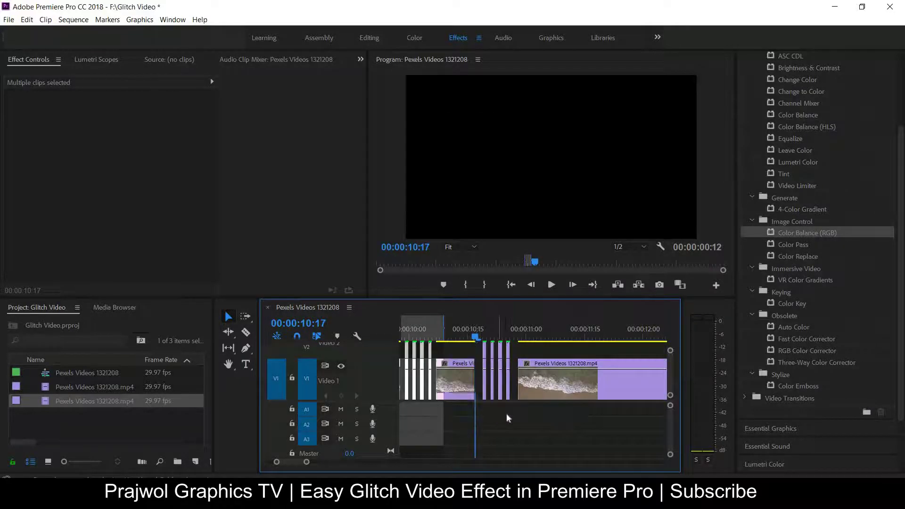
pyautogui.moveTo(306, 461); pyautogui.dragTo(311, 465)
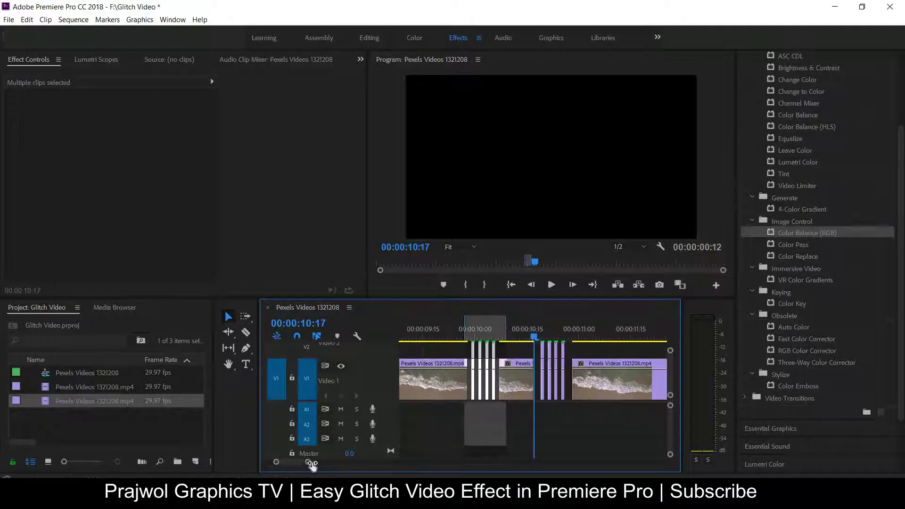
pyautogui.click(457, 328)
pyautogui.press('space')
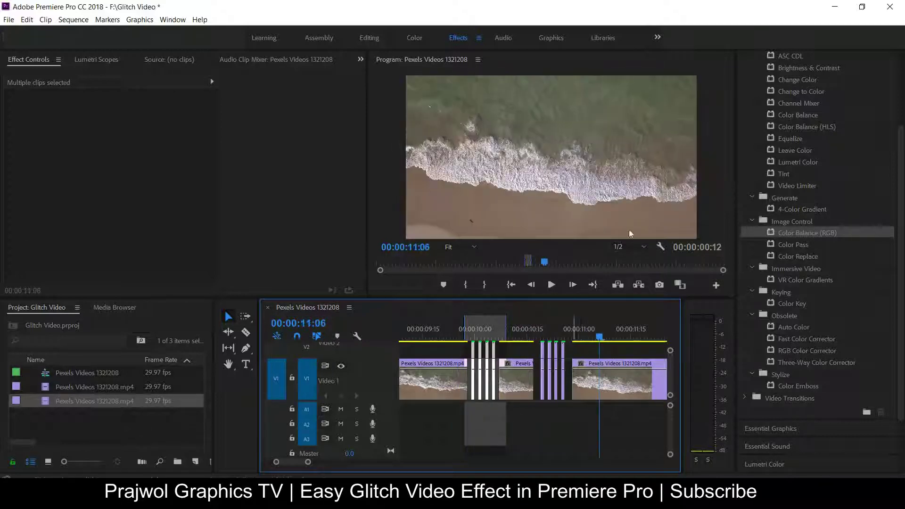
pyautogui.click(474, 329)
# Extend the preview range to 11:00 and play it back twice.
pyautogui.moveTo(506, 327); pyautogui.dragTo(579, 327)
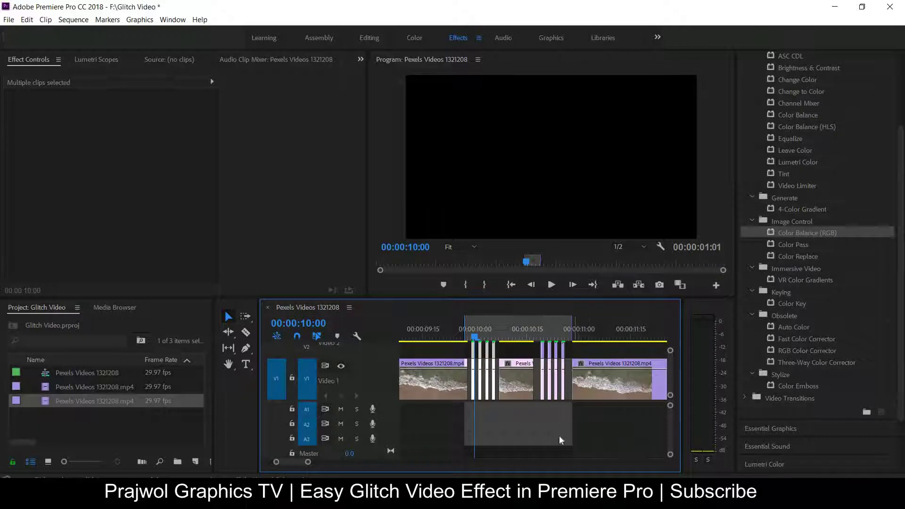
pyautogui.press('space')
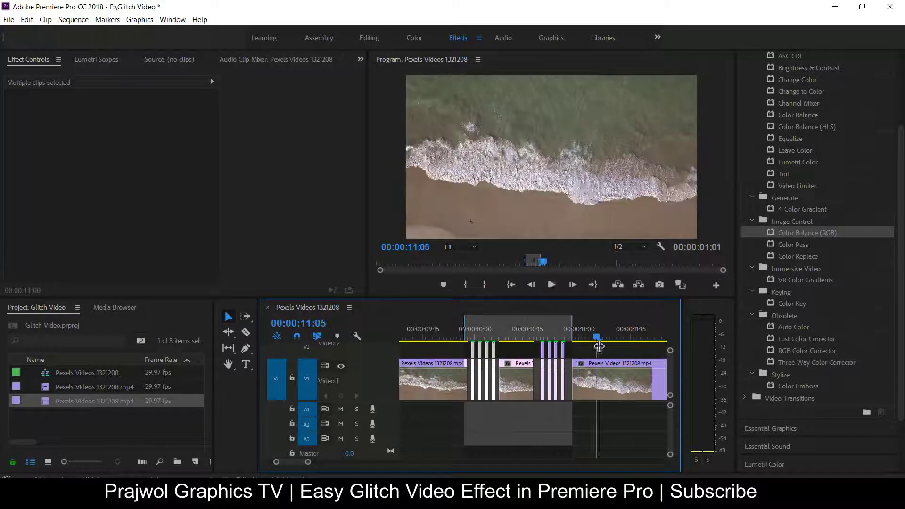
pyautogui.click(467, 342)
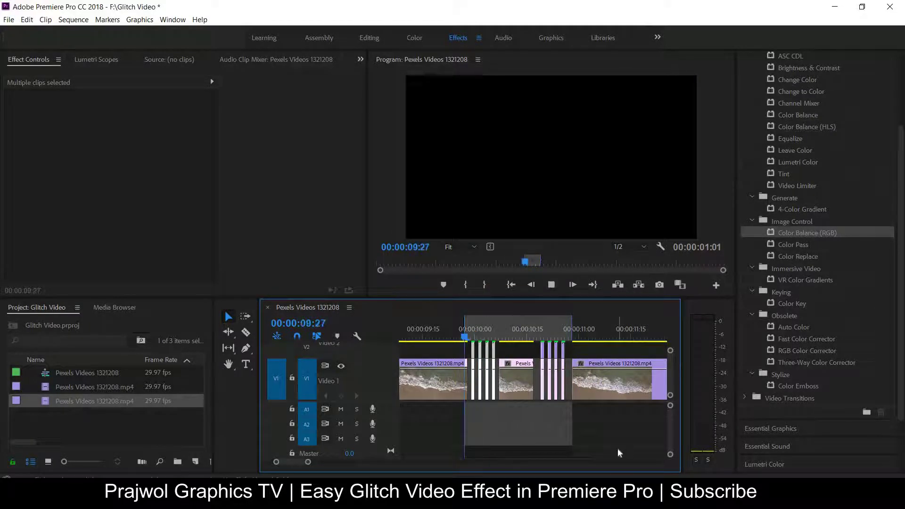
pyautogui.press('space')
pyautogui.press('space')
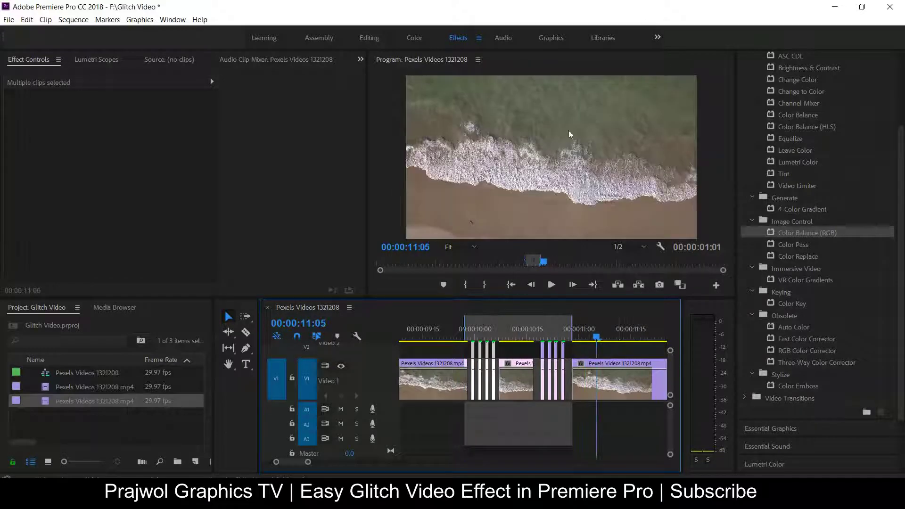
pyautogui.click(465, 338)
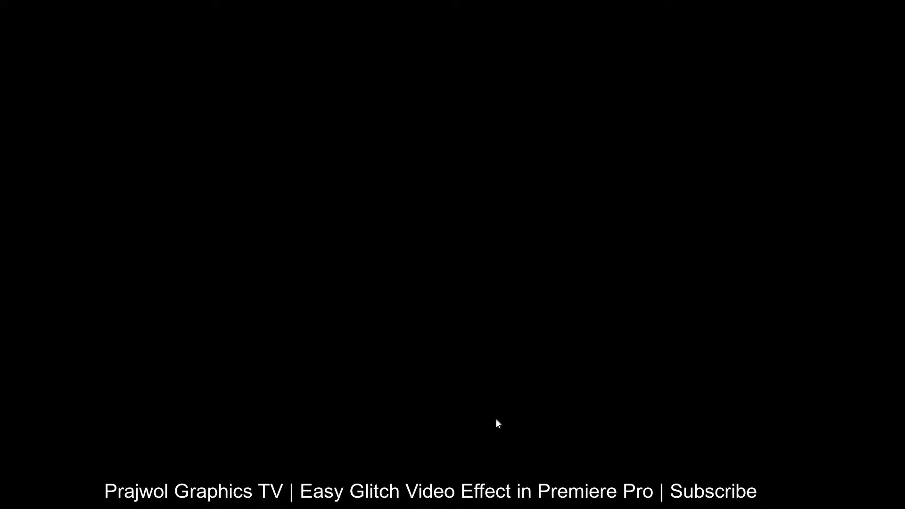
# Maximize the Program Monitor with `, play the glitch range, and scrub back through the bursts.
pyautogui.press('`')
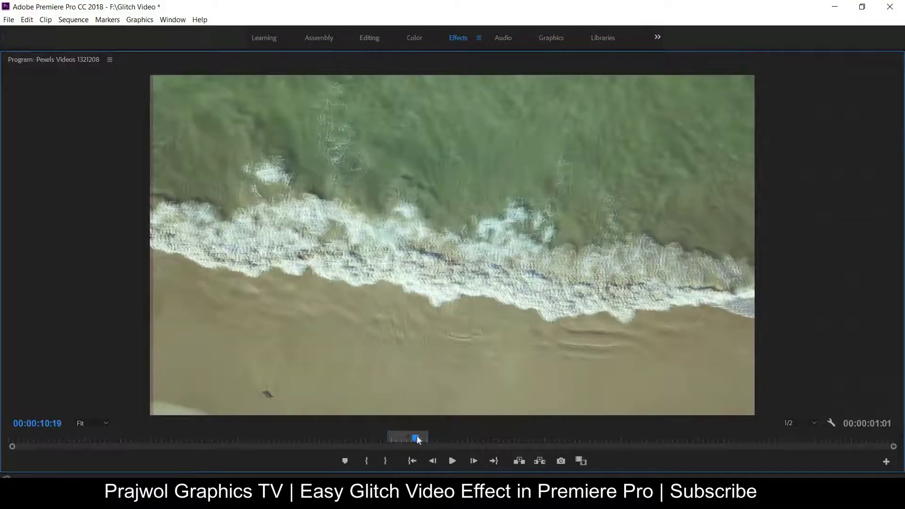
pyautogui.press('space')
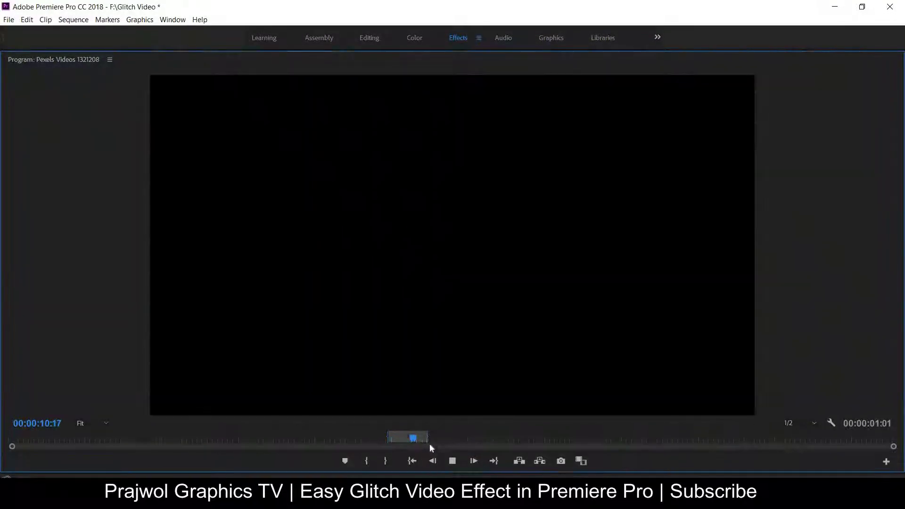
pyautogui.press('space')
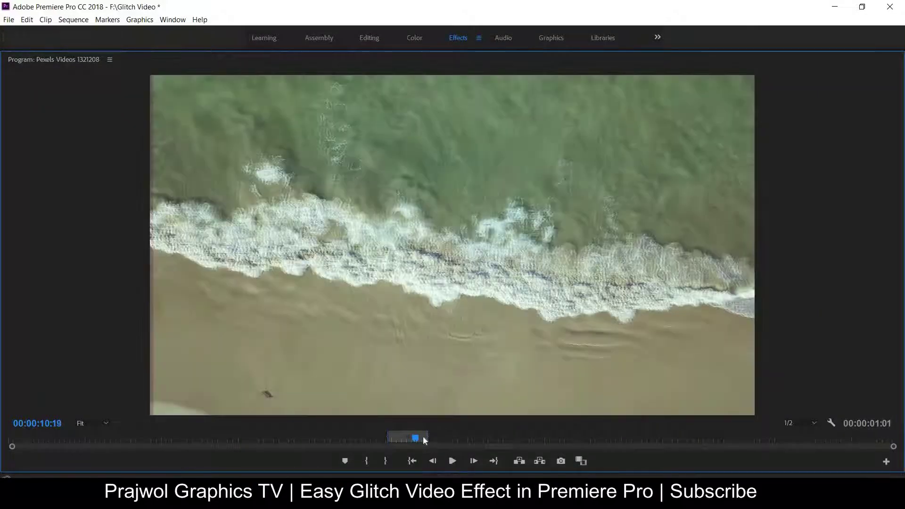
pyautogui.moveTo(424, 440)
pyautogui.mouseDown()
pyautogui.moveTo(388, 439)
pyautogui.moveTo(438, 438)
pyautogui.mouseUp()
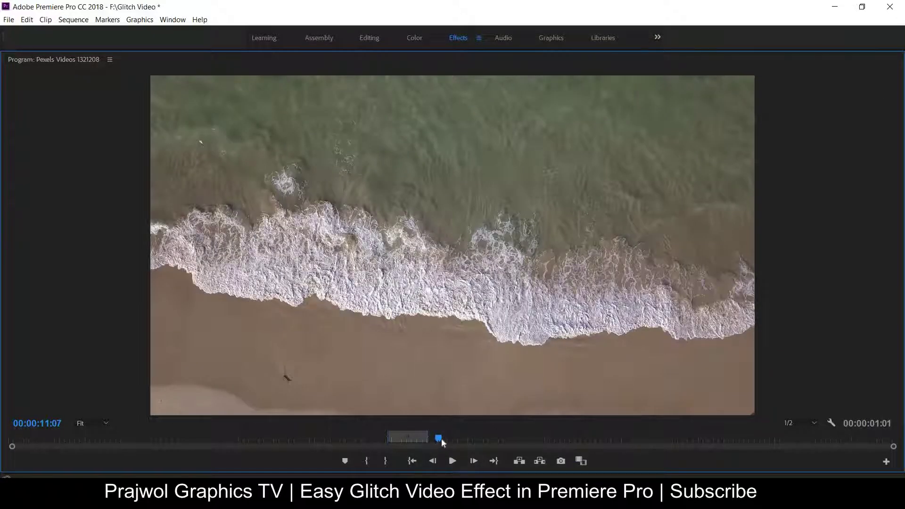
pyautogui.moveTo(442, 440); pyautogui.dragTo(422, 443)
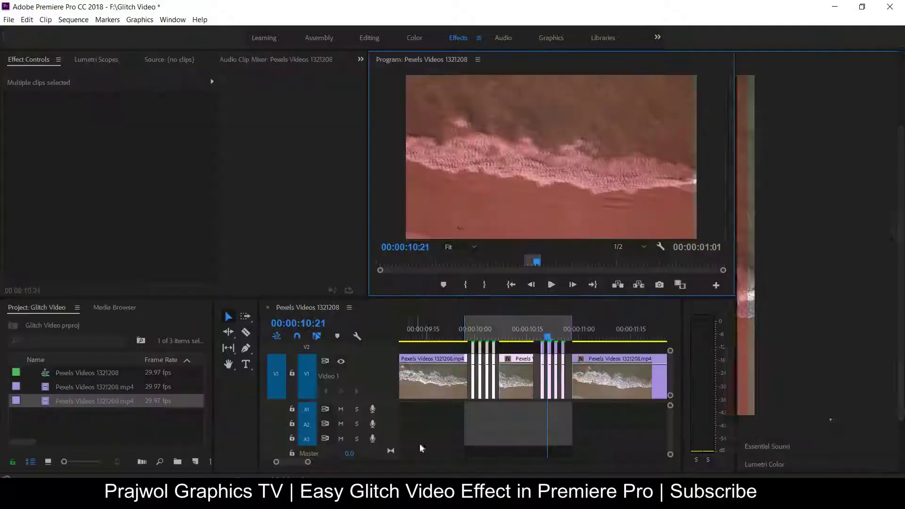
# Restore the normal layout and scrub the timeline between 10:00 and 11:00 through both bursts.
pyautogui.press('`')
pyautogui.moveTo(547, 343); pyautogui.dragTo(569, 347)
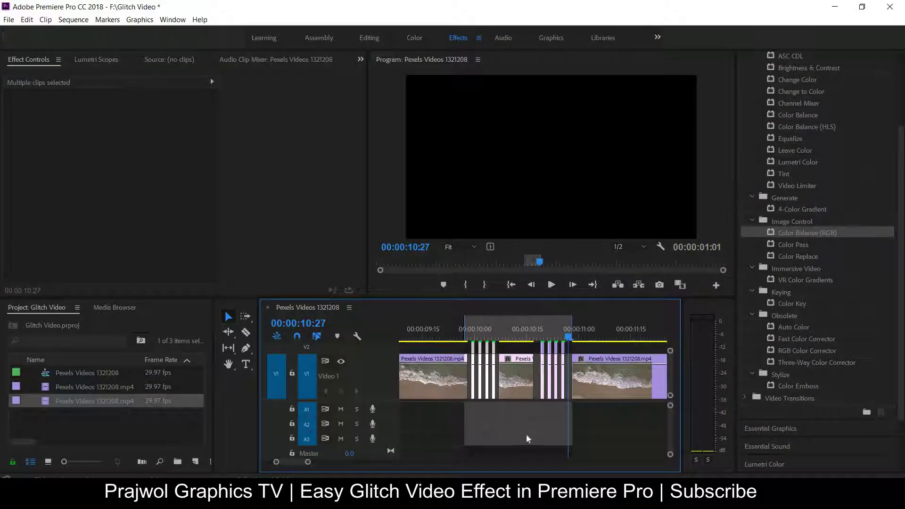
pyautogui.click(527, 340)
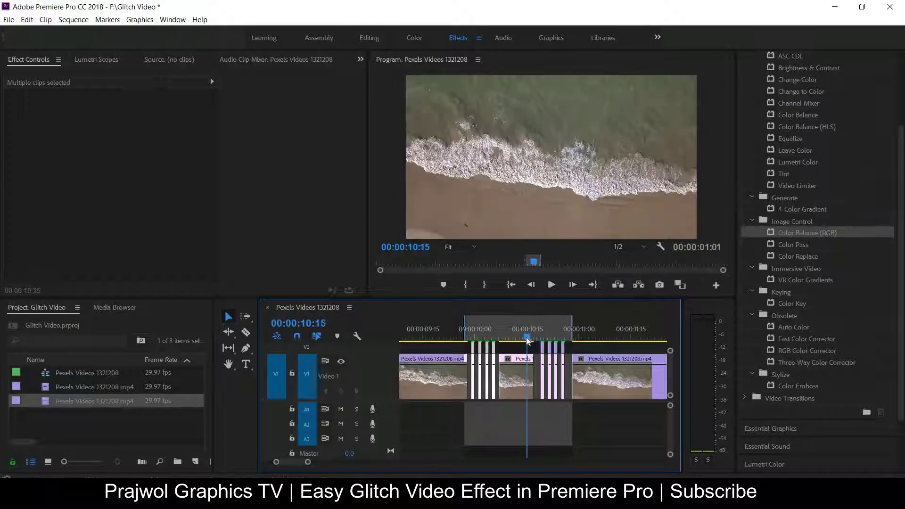
pyautogui.moveTo(551, 344)
pyautogui.mouseDown()
pyautogui.moveTo(564, 359)
pyautogui.moveTo(566, 342)
pyautogui.mouseUp()
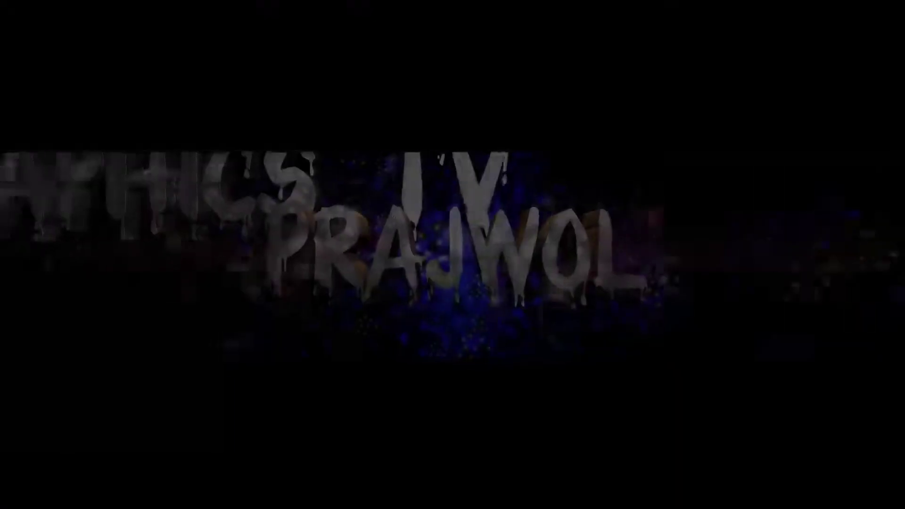